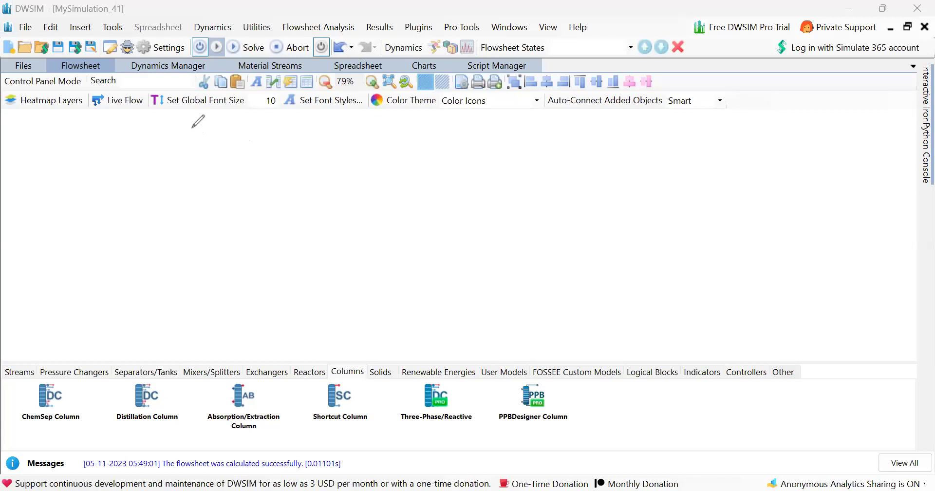
Handwrite the 'Short cut Distillation' title and the Feed Condition note on the flowsheet
{"action": "mouse_move", "coordinate": [191, 129]}
{"action": "left_mouse_down"}
{"action": "mouse_move", "coordinate": [196, 155]}
{"action": "mouse_move", "coordinate": [211, 155]}
{"action": "mouse_move", "coordinate": [212, 143]}
{"action": "mouse_move", "coordinate": [217, 154]}
{"action": "mouse_move", "coordinate": [226, 142]}
{"action": "mouse_move", "coordinate": [296, 140]}
{"action": "mouse_move", "coordinate": [310, 153]}
{"action": "mouse_move", "coordinate": [327, 142]}
{"action": "mouse_move", "coordinate": [336, 156]}
{"action": "mouse_move", "coordinate": [360, 157]}
{"action": "left_mouse_up"}
{"action": "mouse_move", "coordinate": [368, 136]}
{"action": "left_mouse_down"}
{"action": "mouse_move", "coordinate": [369, 157]}
{"action": "mouse_move", "coordinate": [355, 142]}
{"action": "mouse_move", "coordinate": [388, 157]}
{"action": "left_mouse_up"}
{"action": "mouse_move", "coordinate": [390, 140]}
{"action": "left_mouse_down"}
{"action": "mouse_move", "coordinate": [400, 156]}
{"action": "mouse_move", "coordinate": [428, 155]}
{"action": "left_mouse_up"}
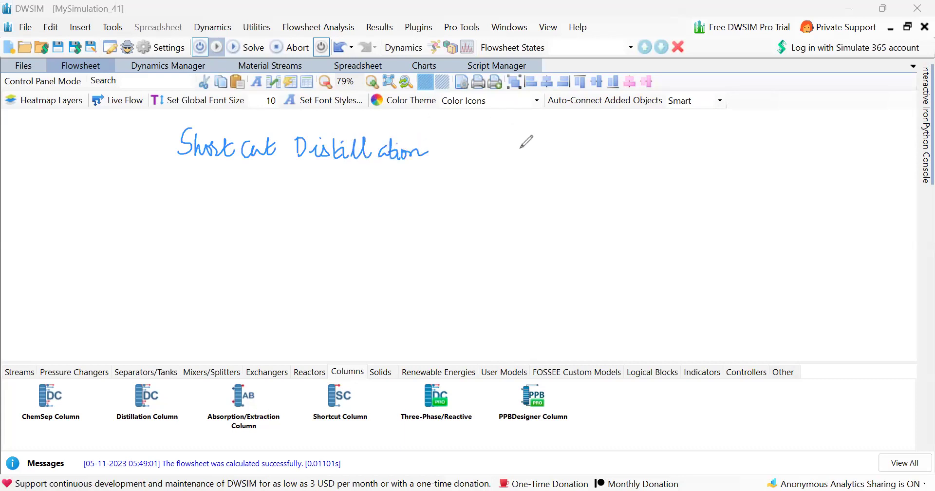
{"action": "mouse_move", "coordinate": [534, 140]}
{"action": "left_mouse_down"}
{"action": "mouse_move", "coordinate": [525, 156]}
{"action": "mouse_move", "coordinate": [532, 146]}
{"action": "mouse_move", "coordinate": [583, 143]}
{"action": "mouse_move", "coordinate": [625, 155]}
{"action": "mouse_move", "coordinate": [641, 140]}
{"action": "left_mouse_up"}
{"action": "left_click_drag", "start_coordinate": [613, 173], "coordinate": [612, 185]}
{"action": "left_click_drag", "start_coordinate": [618, 177], "coordinate": [700, 171]}
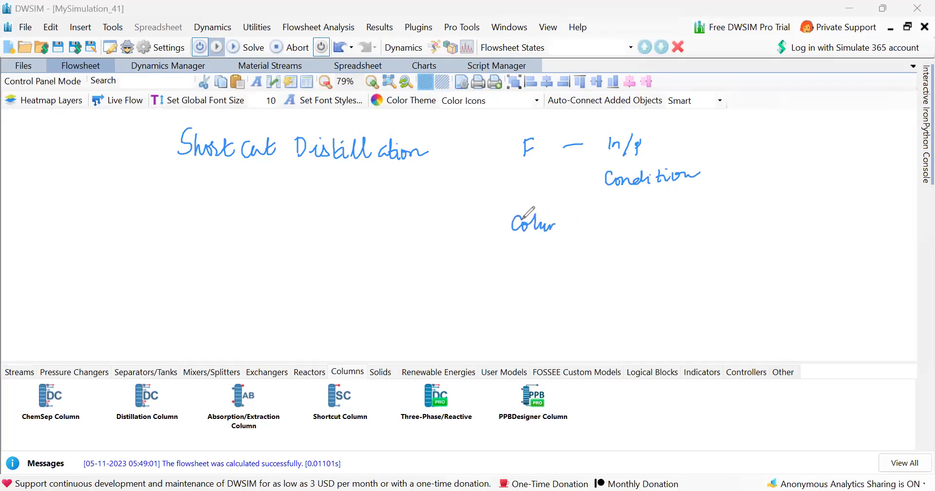
Handwrite the Column LK/HK keys, Condenser, Reboiler and a bracket for RR
{"action": "mouse_move", "coordinate": [555, 225]}
{"action": "left_mouse_down"}
{"action": "mouse_move", "coordinate": [642, 217]}
{"action": "mouse_move", "coordinate": [666, 232]}
{"action": "left_mouse_up"}
{"action": "mouse_move", "coordinate": [677, 218]}
{"action": "left_mouse_down"}
{"action": "mouse_move", "coordinate": [678, 231]}
{"action": "mouse_move", "coordinate": [642, 260]}
{"action": "left_mouse_up"}
{"action": "left_click_drag", "start_coordinate": [637, 252], "coordinate": [647, 250]}
{"action": "mouse_move", "coordinate": [653, 248]}
{"action": "left_mouse_down"}
{"action": "mouse_move", "coordinate": [648, 259]}
{"action": "mouse_move", "coordinate": [678, 263]}
{"action": "left_mouse_up"}
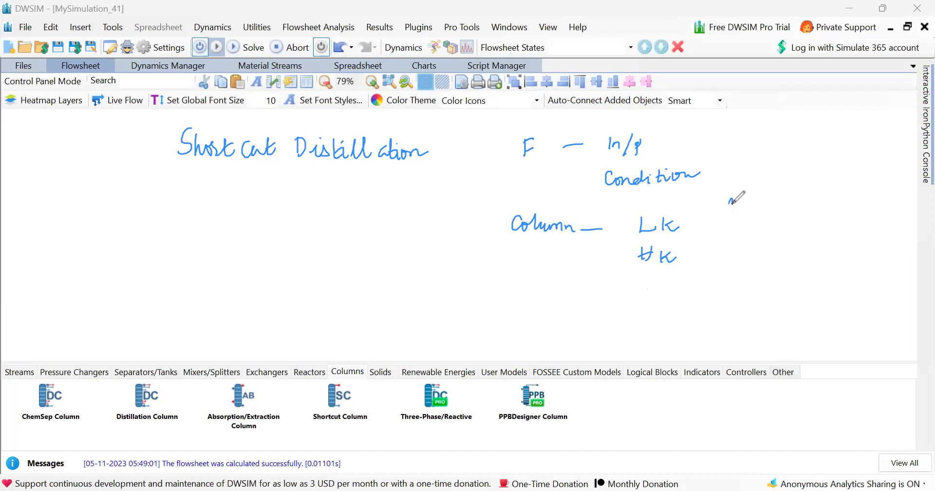
{"action": "mouse_move", "coordinate": [737, 208]}
{"action": "left_mouse_down"}
{"action": "mouse_move", "coordinate": [752, 216]}
{"action": "mouse_move", "coordinate": [839, 211]}
{"action": "left_mouse_up"}
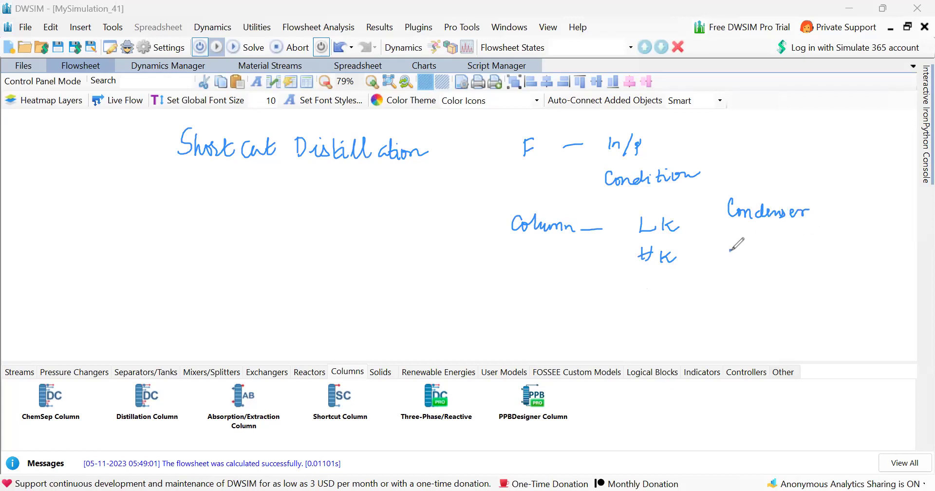
{"action": "mouse_move", "coordinate": [729, 251]}
{"action": "left_mouse_down"}
{"action": "mouse_move", "coordinate": [767, 265]}
{"action": "mouse_move", "coordinate": [784, 247]}
{"action": "mouse_move", "coordinate": [808, 262]}
{"action": "left_mouse_up"}
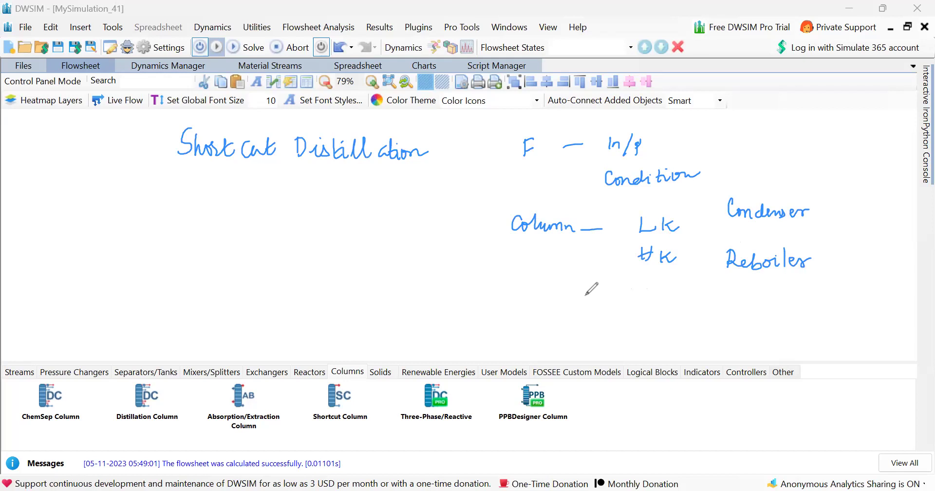
{"action": "left_click_drag", "start_coordinate": [584, 295], "coordinate": [603, 295]}
{"action": "mouse_move", "coordinate": [778, 199]}
{"action": "left_mouse_down"}
{"action": "mouse_move", "coordinate": [796, 169]}
{"action": "mouse_move", "coordinate": [822, 157]}
{"action": "mouse_move", "coordinate": [847, 174]}
{"action": "left_mouse_up"}
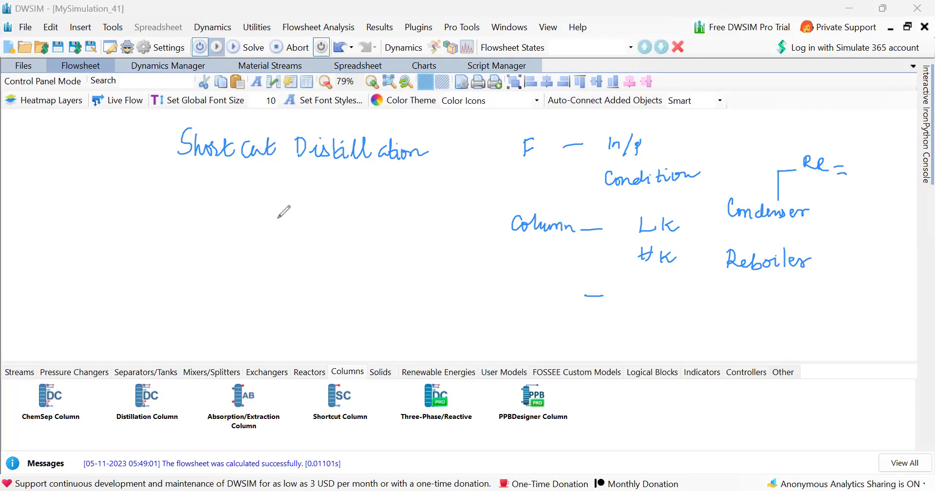
Write System: Acetone (1) 56 °C and Ethanol (2) 78 °C, then underline the title
{"action": "mouse_move", "coordinate": [224, 203]}
{"action": "left_mouse_down"}
{"action": "mouse_move", "coordinate": [215, 217]}
{"action": "mouse_move", "coordinate": [254, 209]}
{"action": "mouse_move", "coordinate": [292, 210]}
{"action": "mouse_move", "coordinate": [292, 222]}
{"action": "mouse_move", "coordinate": [396, 213]}
{"action": "left_mouse_up"}
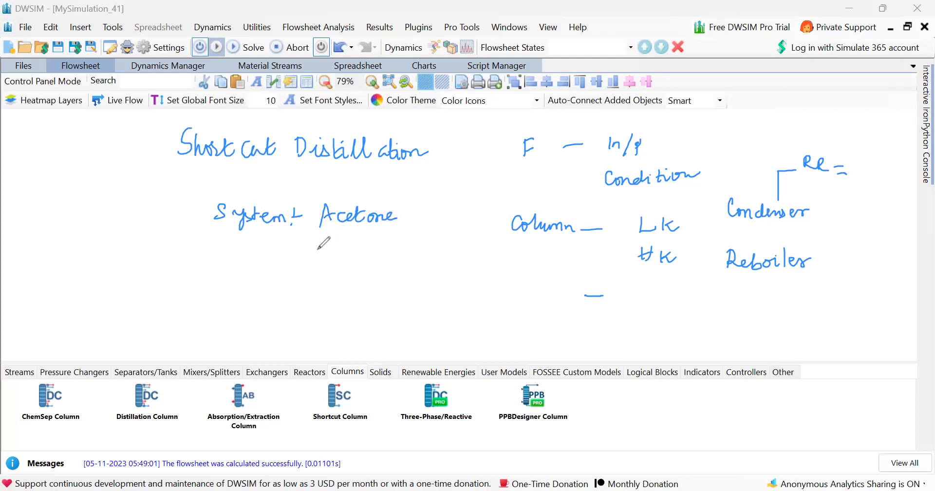
{"action": "mouse_move", "coordinate": [318, 248]}
{"action": "left_mouse_down"}
{"action": "mouse_move", "coordinate": [325, 258]}
{"action": "mouse_move", "coordinate": [352, 246]}
{"action": "left_mouse_up"}
{"action": "mouse_move", "coordinate": [404, 205]}
{"action": "left_mouse_down"}
{"action": "mouse_move", "coordinate": [402, 223]}
{"action": "mouse_move", "coordinate": [420, 224]}
{"action": "mouse_move", "coordinate": [403, 262]}
{"action": "mouse_move", "coordinate": [422, 262]}
{"action": "left_mouse_up"}
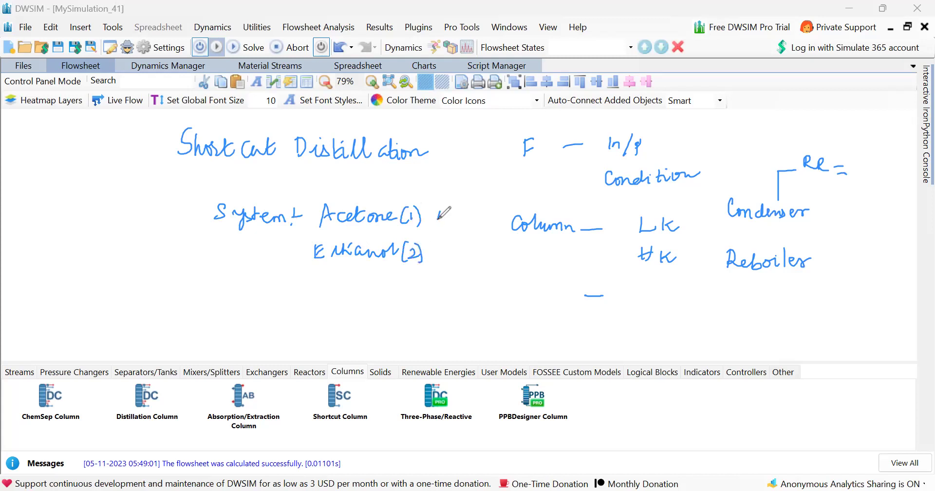
{"action": "mouse_move", "coordinate": [439, 209]}
{"action": "left_mouse_down"}
{"action": "mouse_move", "coordinate": [451, 220]}
{"action": "mouse_move", "coordinate": [465, 206]}
{"action": "mouse_move", "coordinate": [482, 224]}
{"action": "left_mouse_up"}
{"action": "mouse_move", "coordinate": [439, 258]}
{"action": "left_mouse_down"}
{"action": "mouse_move", "coordinate": [445, 269]}
{"action": "mouse_move", "coordinate": [470, 256]}
{"action": "mouse_move", "coordinate": [490, 271]}
{"action": "left_mouse_up"}
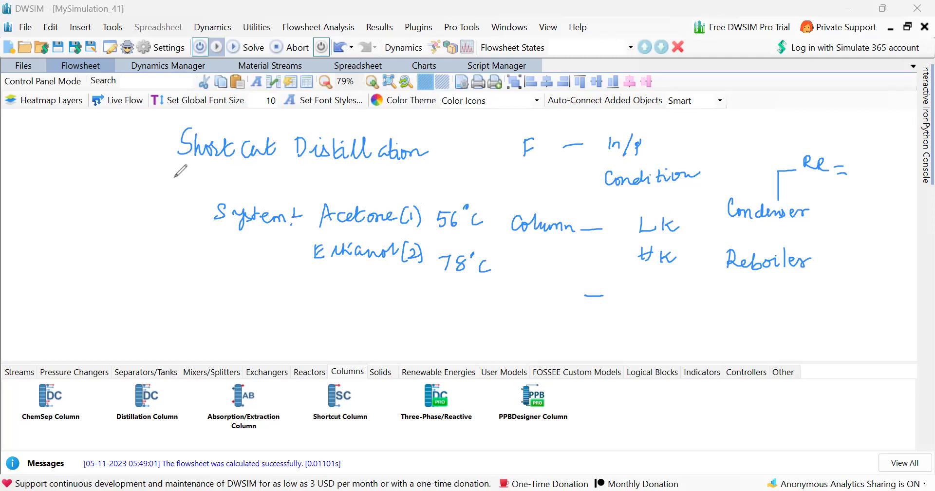
{"action": "left_click_drag", "start_coordinate": [171, 177], "coordinate": [425, 170]}
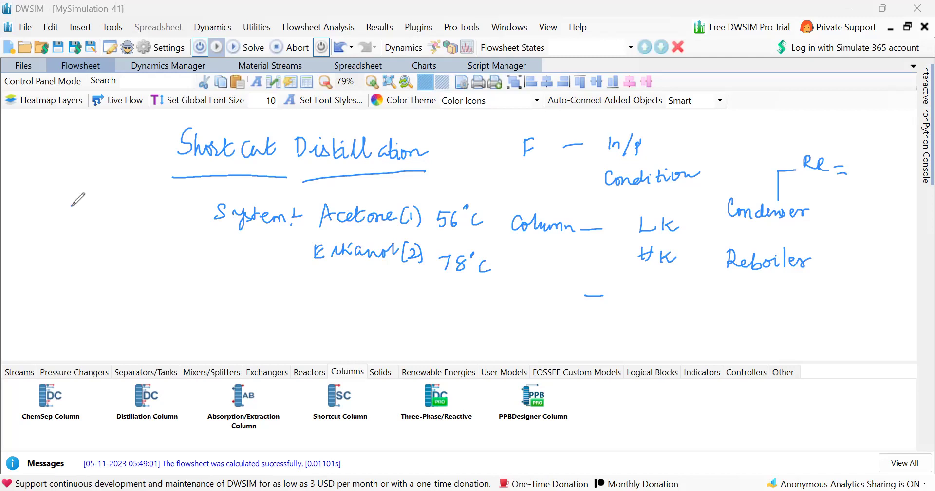
Write Nmin, RRmin and N with the F, U, G letters and RR > RRmin
{"action": "mouse_move", "coordinate": [72, 205]}
{"action": "left_mouse_down"}
{"action": "mouse_move", "coordinate": [87, 222]}
{"action": "mouse_move", "coordinate": [126, 226]}
{"action": "left_mouse_up"}
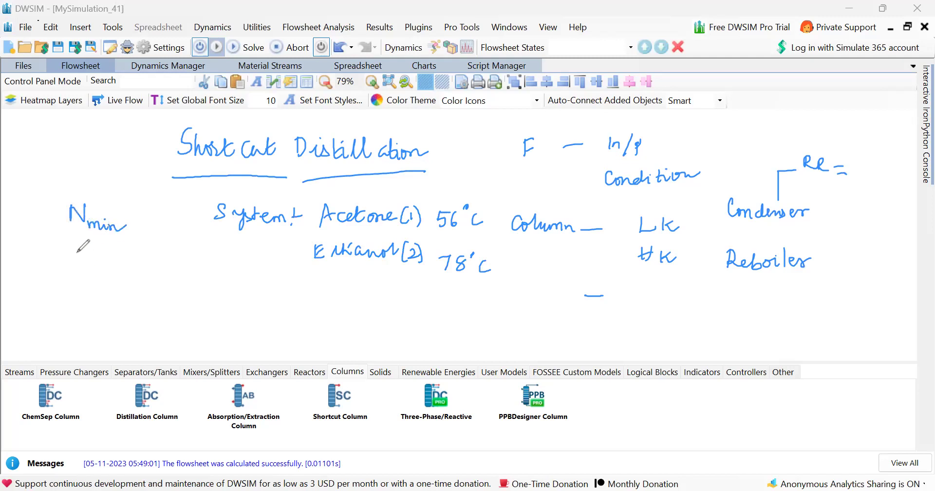
{"action": "left_click_drag", "start_coordinate": [69, 257], "coordinate": [130, 269]}
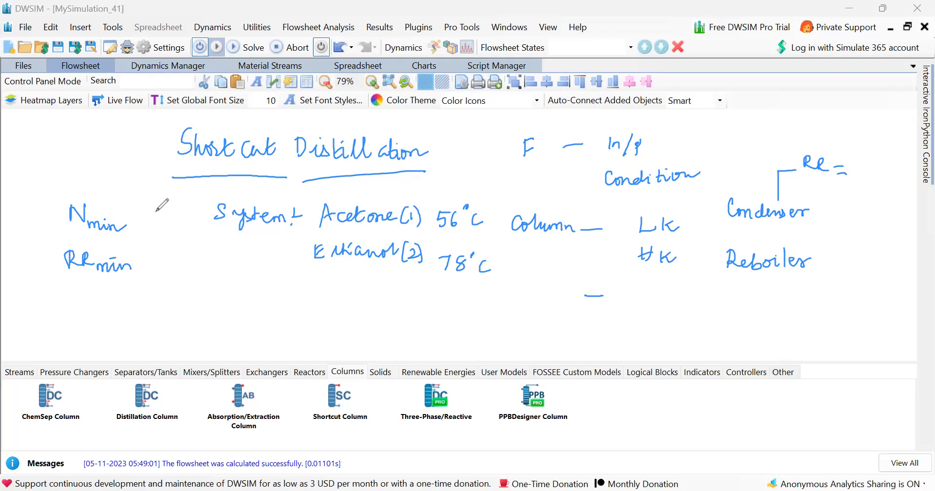
{"action": "mouse_move", "coordinate": [158, 222]}
{"action": "left_mouse_down"}
{"action": "mouse_move", "coordinate": [157, 210]}
{"action": "mouse_move", "coordinate": [167, 209]}
{"action": "left_mouse_up"}
{"action": "left_click_drag", "start_coordinate": [158, 218], "coordinate": [166, 216]}
{"action": "left_click_drag", "start_coordinate": [160, 249], "coordinate": [170, 246]}
{"action": "mouse_move", "coordinate": [166, 294]}
{"action": "left_mouse_down"}
{"action": "mouse_move", "coordinate": [162, 306]}
{"action": "mouse_move", "coordinate": [180, 316]}
{"action": "left_mouse_up"}
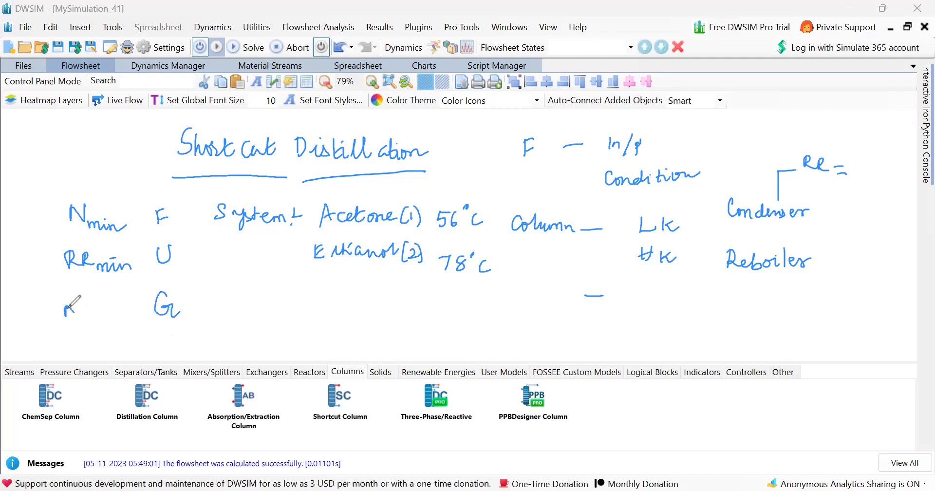
{"action": "mouse_move", "coordinate": [69, 313]}
{"action": "left_mouse_down"}
{"action": "mouse_move", "coordinate": [77, 304]}
{"action": "mouse_move", "coordinate": [117, 318]}
{"action": "left_mouse_up"}
{"action": "mouse_move", "coordinate": [230, 299]}
{"action": "left_mouse_down"}
{"action": "mouse_move", "coordinate": [322, 300]}
{"action": "mouse_move", "coordinate": [352, 312]}
{"action": "left_mouse_up"}
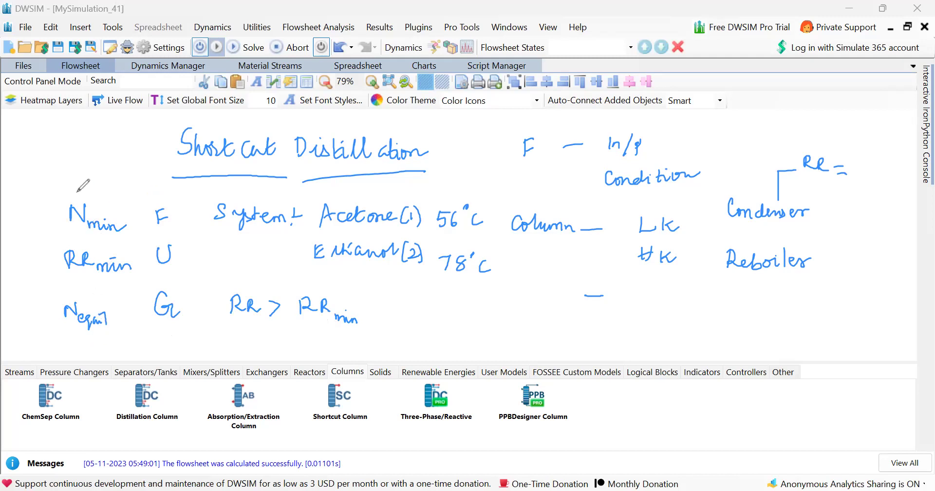
Mark Nmin, RRmin and N with question marks and write F_T = ?
{"action": "left_click_drag", "start_coordinate": [72, 172], "coordinate": [98, 199]}
{"action": "mouse_move", "coordinate": [55, 254]}
{"action": "left_mouse_down"}
{"action": "mouse_move", "coordinate": [45, 259]}
{"action": "mouse_move", "coordinate": [49, 270]}
{"action": "left_mouse_up"}
{"action": "left_click", "coordinate": [61, 281]}
{"action": "left_click_drag", "start_coordinate": [47, 327], "coordinate": [63, 349]}
{"action": "mouse_move", "coordinate": [425, 331]}
{"action": "left_mouse_down"}
{"action": "mouse_move", "coordinate": [422, 316]}
{"action": "mouse_move", "coordinate": [444, 336]}
{"action": "mouse_move", "coordinate": [487, 314]}
{"action": "mouse_move", "coordinate": [489, 323]}
{"action": "left_mouse_up"}
{"action": "left_click", "coordinate": [493, 333]}
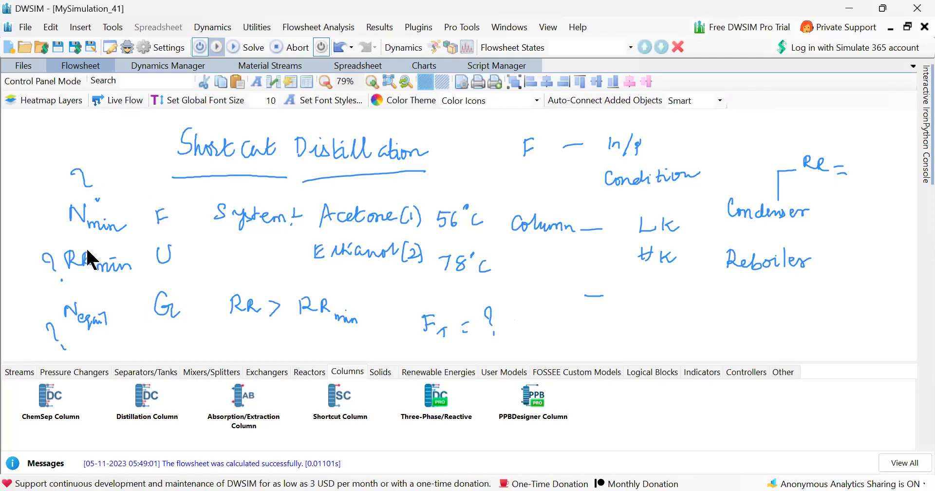
{"action": "left_click", "coordinate": [55, 120]}
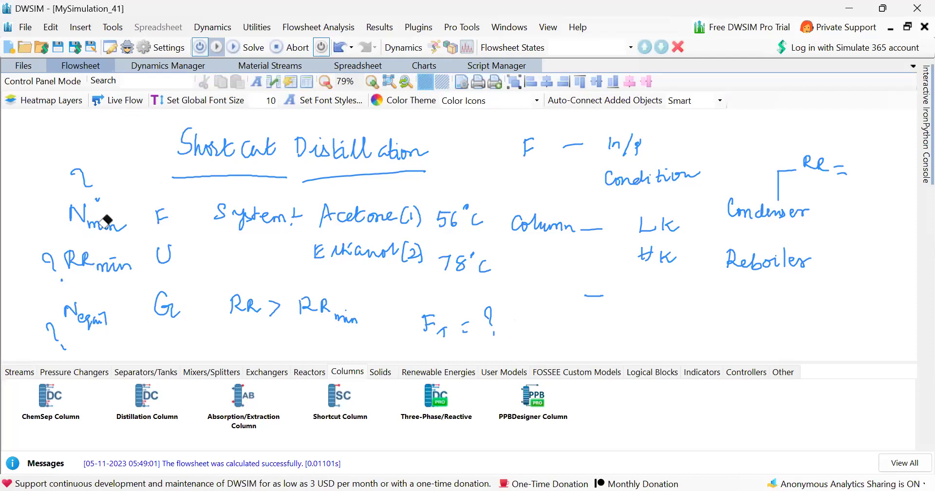
Erase the Nmin, RRmin, N, F/U/G, RR > RRmin and F_T = ? notes
{"action": "mouse_move", "coordinate": [100, 196]}
{"action": "left_mouse_down"}
{"action": "mouse_move", "coordinate": [117, 266]}
{"action": "mouse_move", "coordinate": [63, 346]}
{"action": "left_mouse_up"}
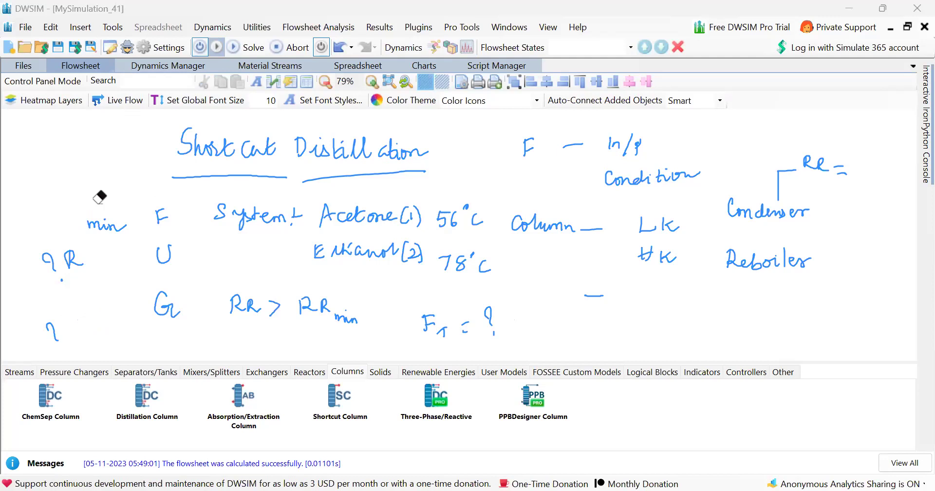
{"action": "left_click_drag", "start_coordinate": [63, 258], "coordinate": [84, 260]}
{"action": "left_click_drag", "start_coordinate": [87, 225], "coordinate": [168, 216]}
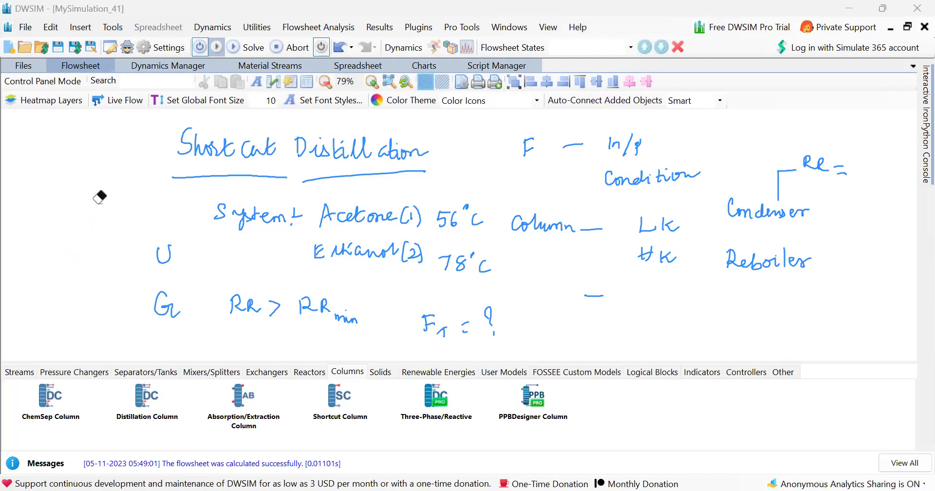
{"action": "left_click_drag", "start_coordinate": [158, 246], "coordinate": [170, 263]}
{"action": "left_click_drag", "start_coordinate": [155, 292], "coordinate": [180, 316]}
{"action": "mouse_move", "coordinate": [231, 298]}
{"action": "left_mouse_down"}
{"action": "mouse_move", "coordinate": [328, 305]}
{"action": "mouse_move", "coordinate": [358, 322]}
{"action": "left_mouse_up"}
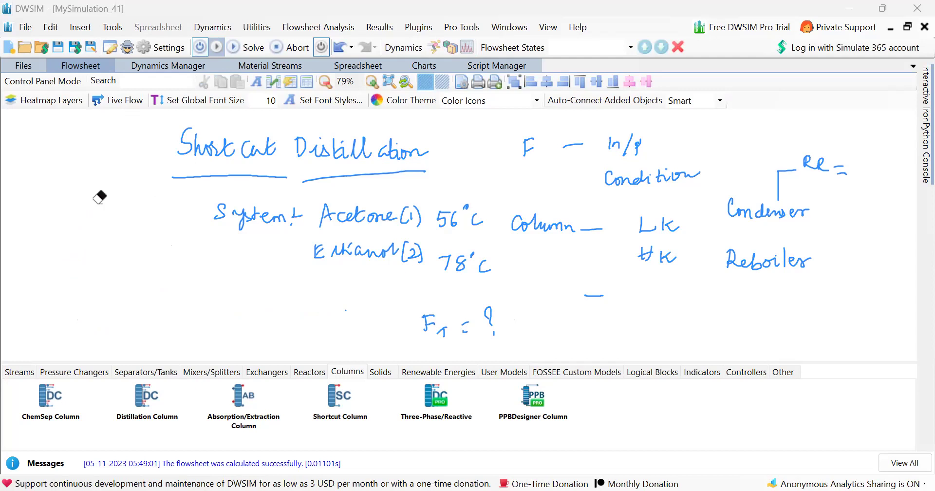
{"action": "left_click_drag", "start_coordinate": [427, 324], "coordinate": [489, 316]}
Erase the Acetone/Ethanol system notes and the underlined Short cut Distillation title
{"action": "left_click_drag", "start_coordinate": [456, 263], "coordinate": [489, 267]}
{"action": "left_click_drag", "start_coordinate": [456, 219], "coordinate": [399, 216]}
{"action": "left_click_drag", "start_coordinate": [336, 214], "coordinate": [319, 217]}
{"action": "left_click_drag", "start_coordinate": [302, 214], "coordinate": [214, 212]}
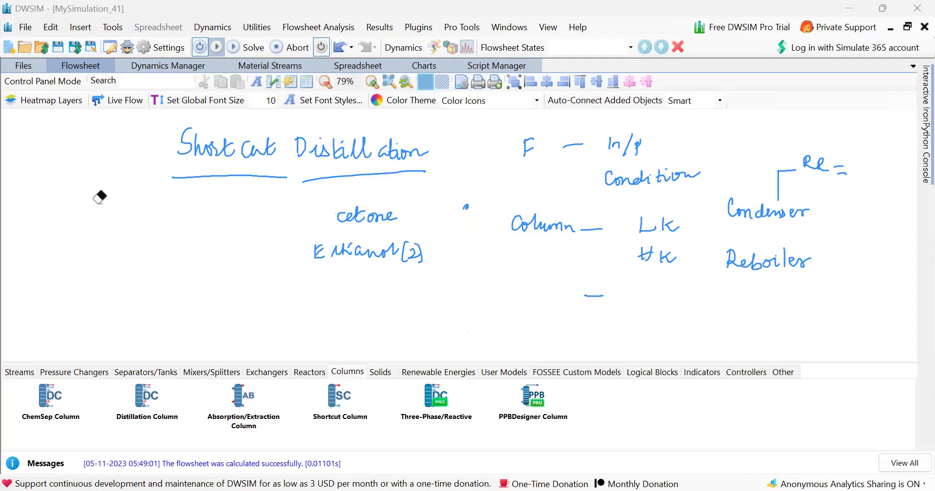
{"action": "left_click_drag", "start_coordinate": [336, 214], "coordinate": [396, 217]}
{"action": "mouse_move", "coordinate": [353, 248]}
{"action": "left_mouse_down"}
{"action": "mouse_move", "coordinate": [314, 250]}
{"action": "mouse_move", "coordinate": [422, 253]}
{"action": "left_mouse_up"}
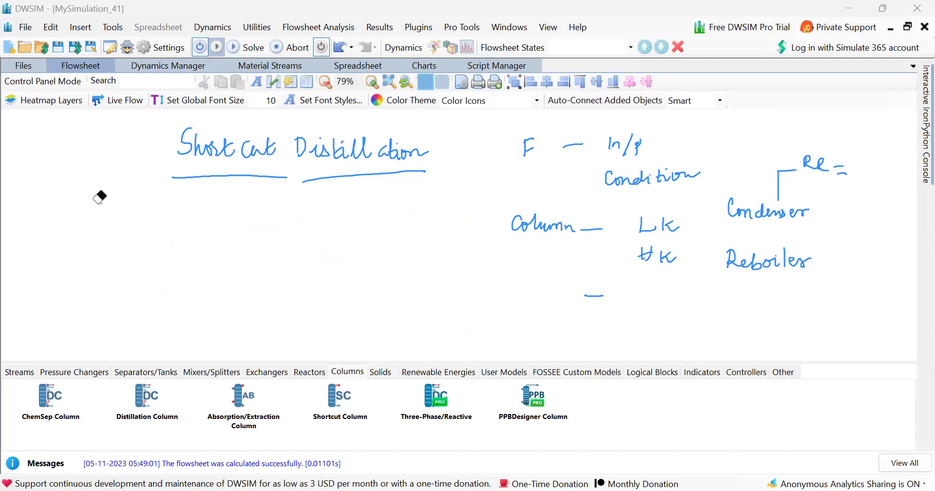
{"action": "mouse_move", "coordinate": [351, 148]}
{"action": "left_mouse_down"}
{"action": "mouse_move", "coordinate": [402, 149]}
{"action": "mouse_move", "coordinate": [343, 149]}
{"action": "left_mouse_up"}
{"action": "left_click_drag", "start_coordinate": [400, 153], "coordinate": [429, 153]}
{"action": "left_click_drag", "start_coordinate": [301, 180], "coordinate": [427, 172]}
{"action": "left_click_drag", "start_coordinate": [351, 152], "coordinate": [178, 144]}
{"action": "left_click_drag", "start_coordinate": [287, 177], "coordinate": [172, 176]}
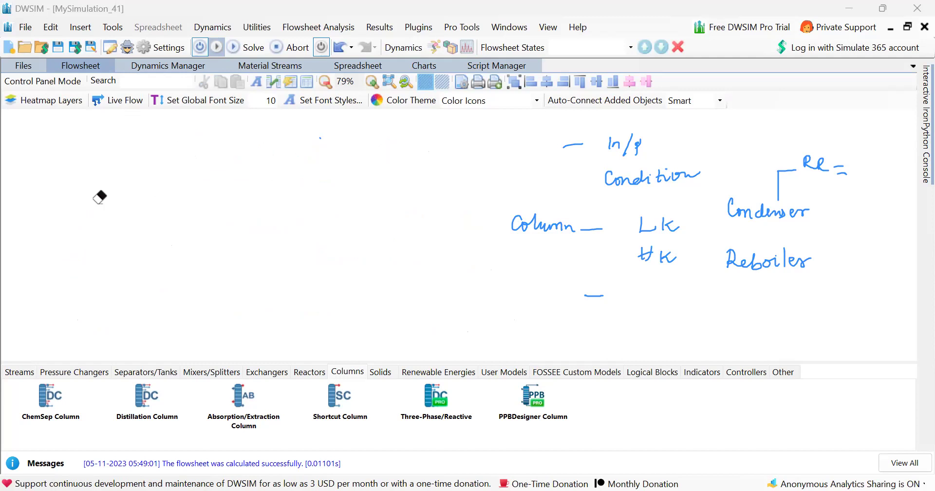
Erase the feed condition, Column LK/HK, Reboiler, Condenser and RR bracket notes
{"action": "left_click_drag", "start_coordinate": [637, 144], "coordinate": [562, 144]}
{"action": "left_click_drag", "start_coordinate": [701, 176], "coordinate": [604, 178]}
{"action": "mouse_move", "coordinate": [564, 224]}
{"action": "left_mouse_down"}
{"action": "mouse_move", "coordinate": [511, 224]}
{"action": "mouse_move", "coordinate": [564, 227]}
{"action": "left_mouse_up"}
{"action": "mouse_move", "coordinate": [648, 216]}
{"action": "left_mouse_down"}
{"action": "mouse_move", "coordinate": [648, 234]}
{"action": "mouse_move", "coordinate": [580, 228]}
{"action": "left_mouse_up"}
{"action": "left_click_drag", "start_coordinate": [676, 256], "coordinate": [653, 254]}
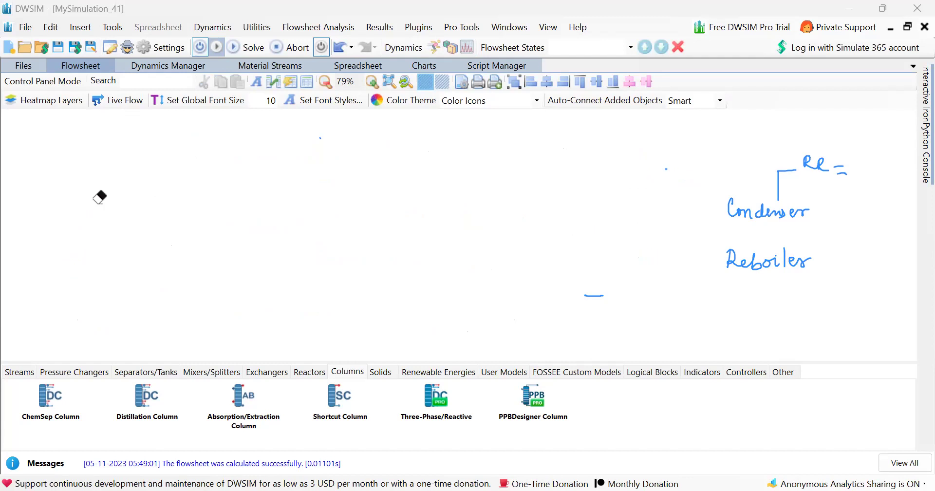
{"action": "left_click_drag", "start_coordinate": [785, 258], "coordinate": [726, 258]}
{"action": "left_click_drag", "start_coordinate": [812, 262], "coordinate": [787, 261]}
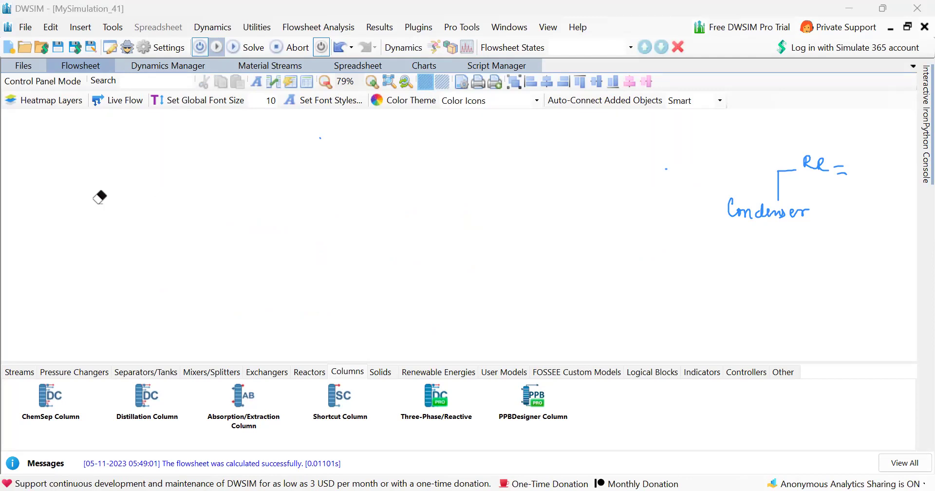
{"action": "left_click_drag", "start_coordinate": [811, 209], "coordinate": [726, 209]}
{"action": "left_click_drag", "start_coordinate": [777, 195], "coordinate": [838, 167]}
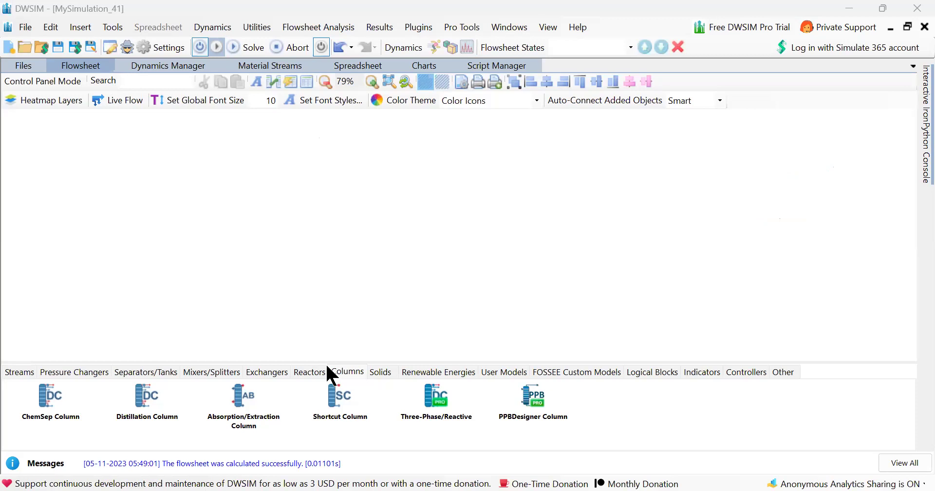
Drag a Shortcut Column from the Columns palette onto the flowsheet canvas
{"action": "left_click", "coordinate": [308, 371]}
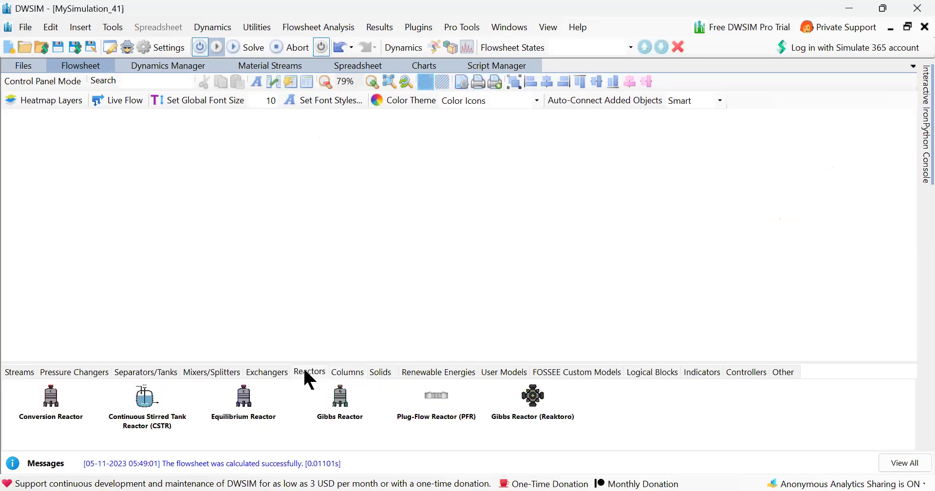
{"action": "left_click", "coordinate": [224, 372]}
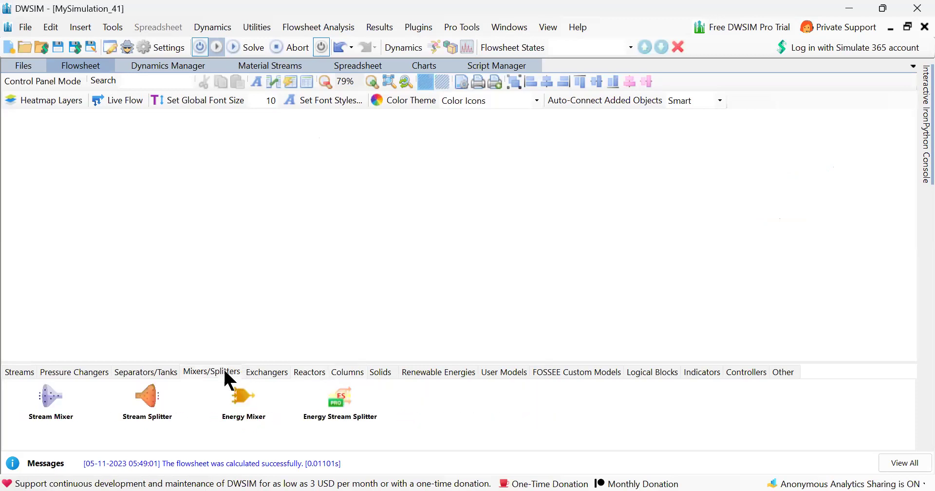
{"action": "left_click", "coordinate": [258, 372]}
{"action": "left_click", "coordinate": [62, 371]}
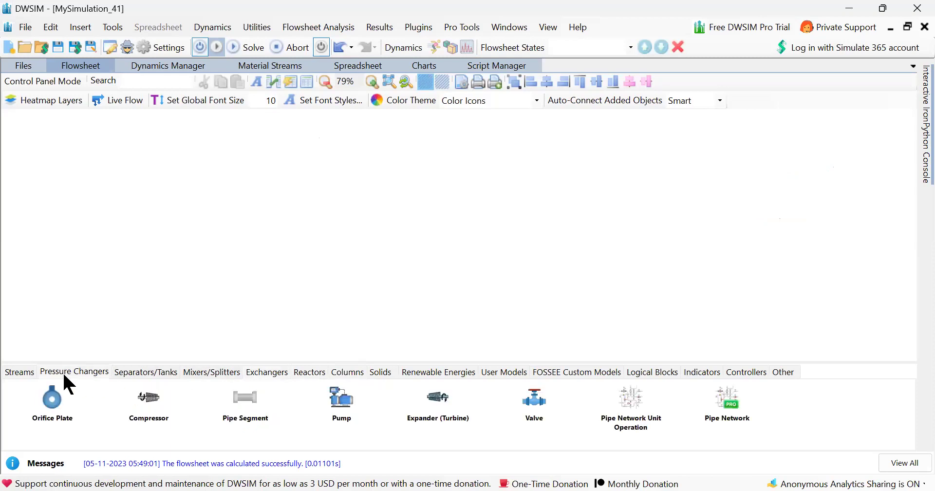
{"action": "left_click", "coordinate": [134, 373]}
{"action": "left_click", "coordinate": [207, 373]}
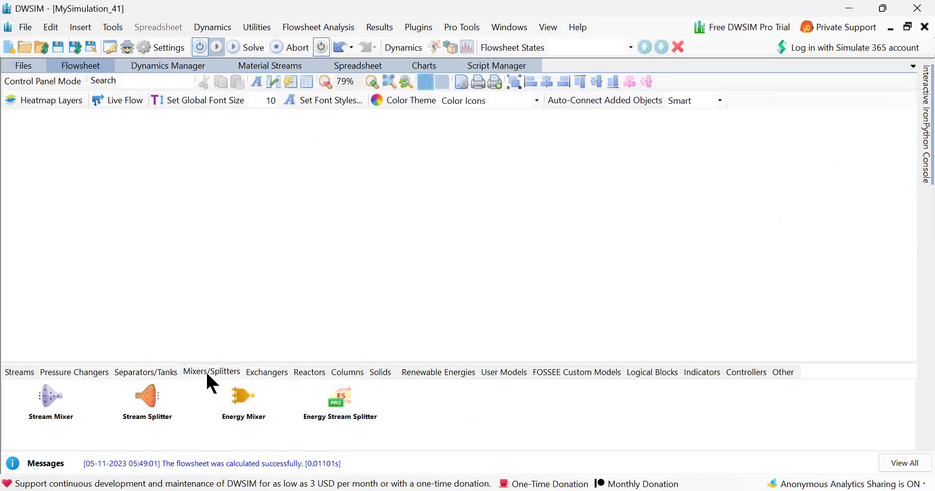
{"action": "left_click", "coordinate": [267, 372]}
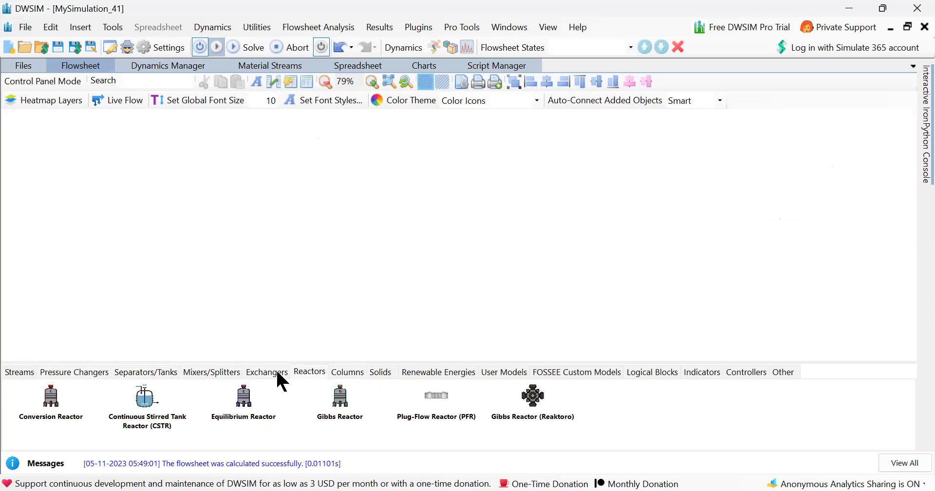
{"action": "left_click", "coordinate": [350, 372]}
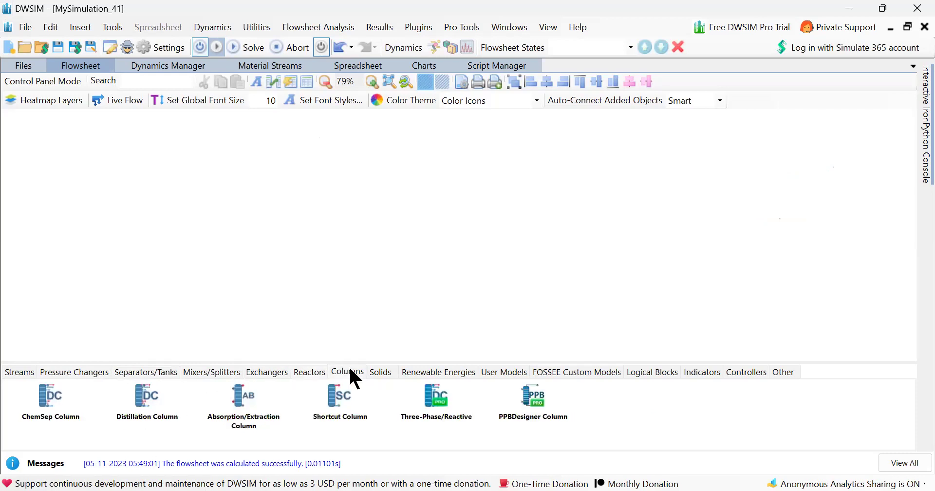
{"action": "left_click_drag", "start_coordinate": [340, 396], "coordinate": [383, 200]}
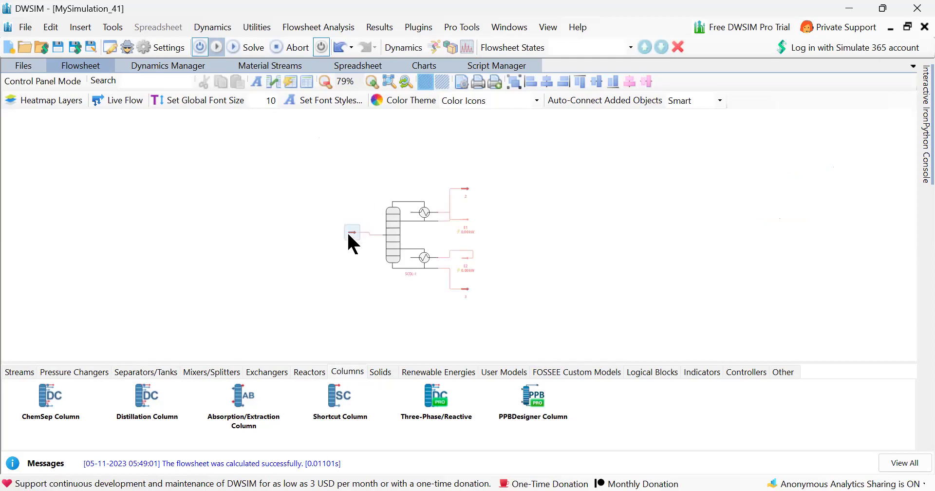
Centre the column on the canvas and move energy stream E1 above product stream 2
{"action": "left_click", "coordinate": [350, 234]}
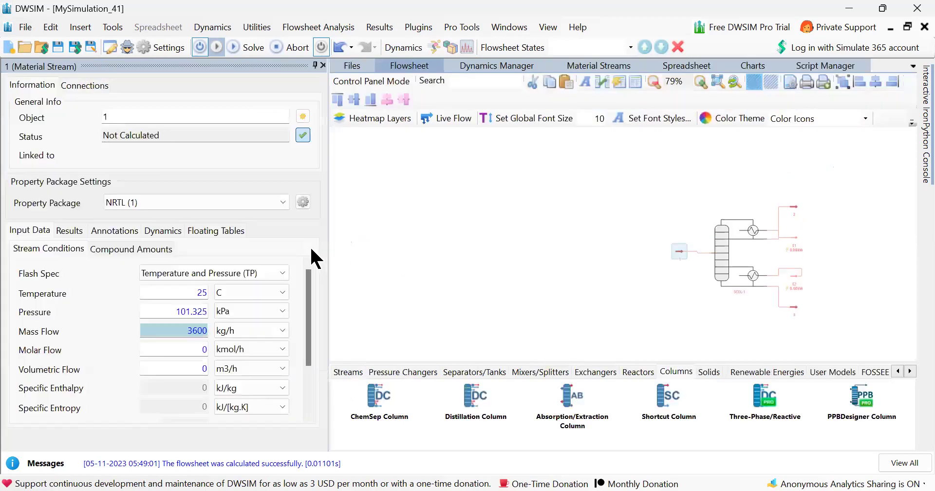
{"action": "scroll", "coordinate": [647, 219], "scroll_direction": "up", "scroll_amount": 5}
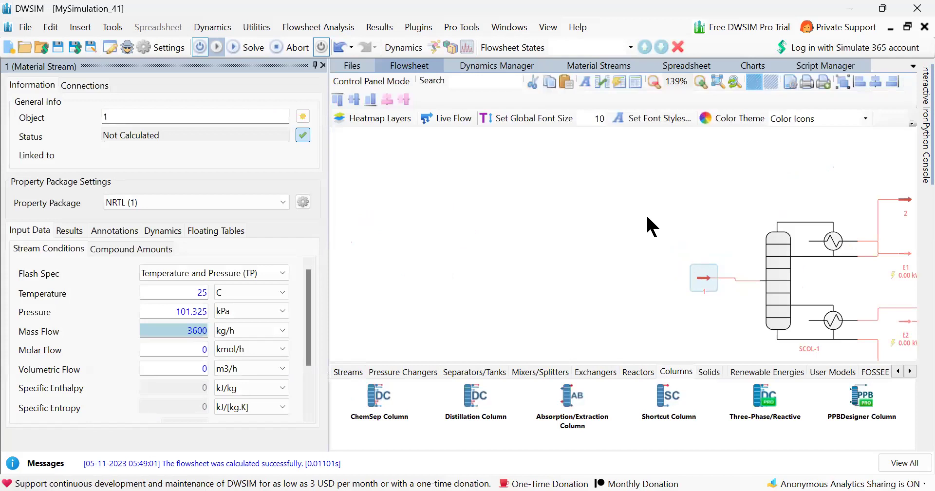
{"action": "left_click_drag", "start_coordinate": [652, 226], "coordinate": [410, 185]}
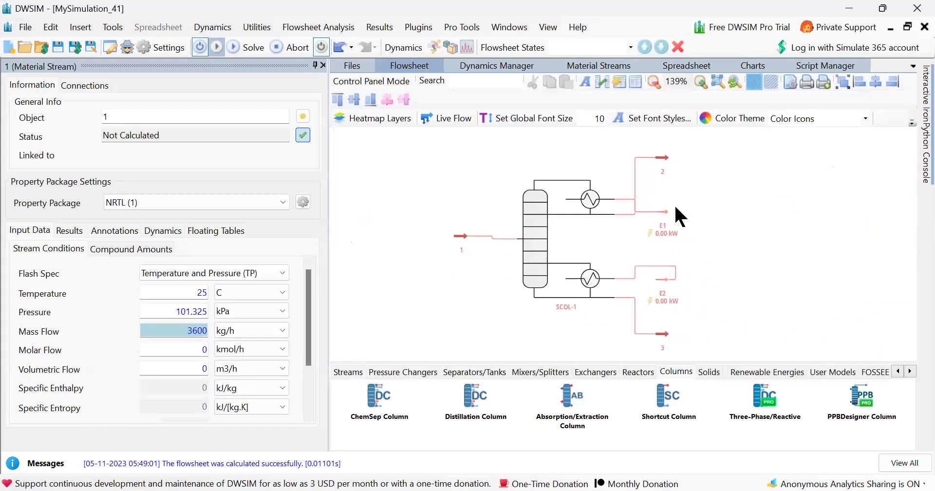
{"action": "left_click_drag", "start_coordinate": [653, 199], "coordinate": [672, 213]}
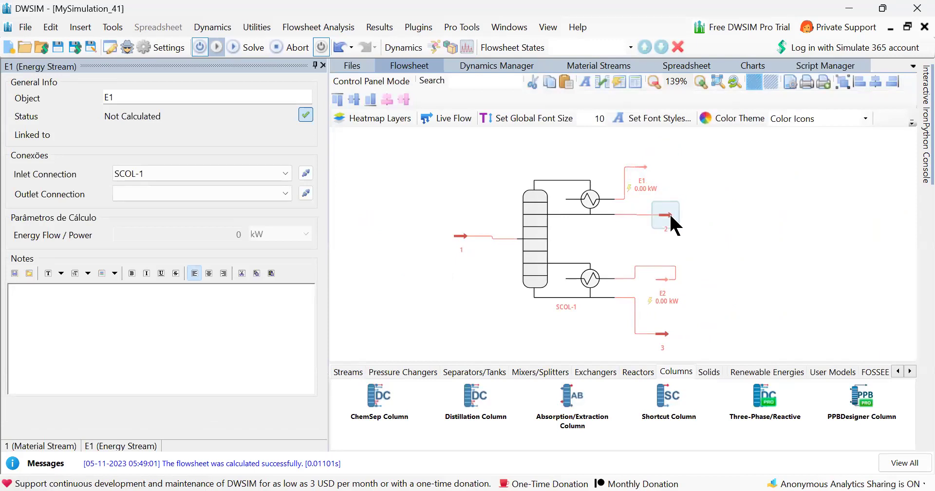
Rotate E2 by +180° and move E2 and product stream 3 up near the column
{"action": "left_click", "coordinate": [662, 278]}
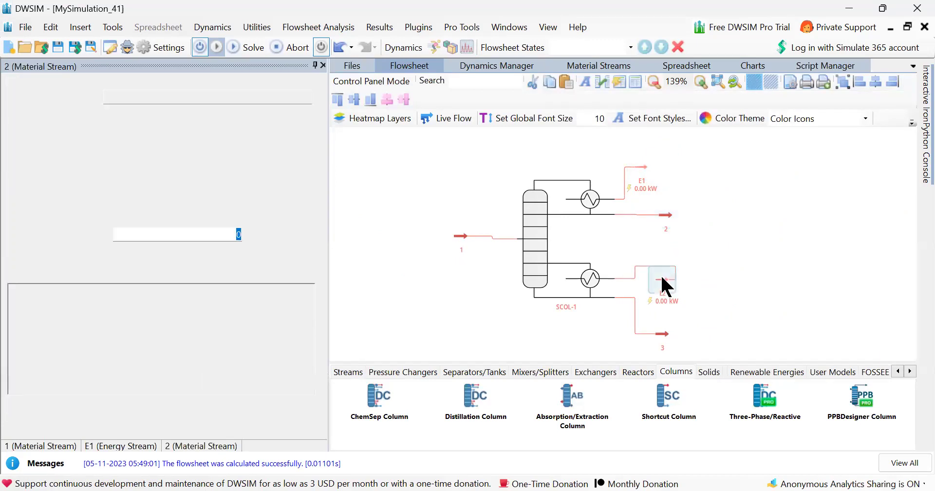
{"action": "right_click", "coordinate": [662, 280]}
{"action": "mouse_move", "coordinate": [736, 351]}
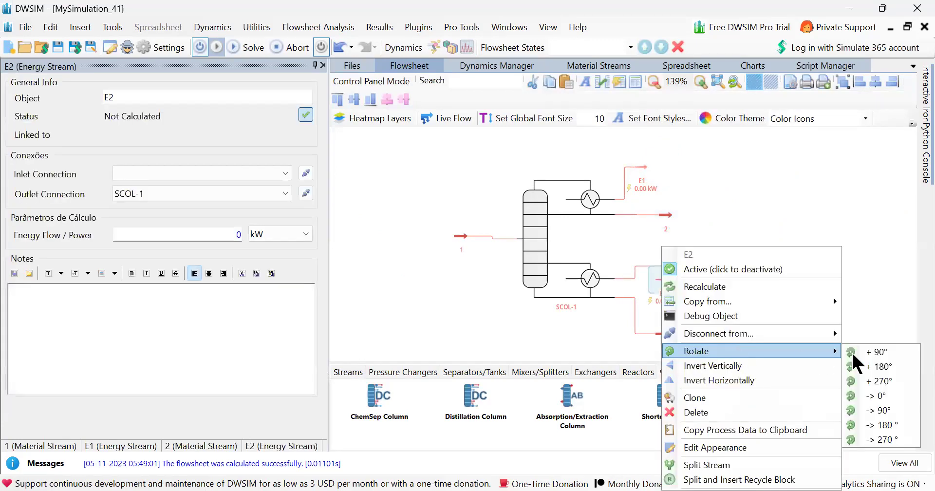
{"action": "left_click", "coordinate": [885, 367]}
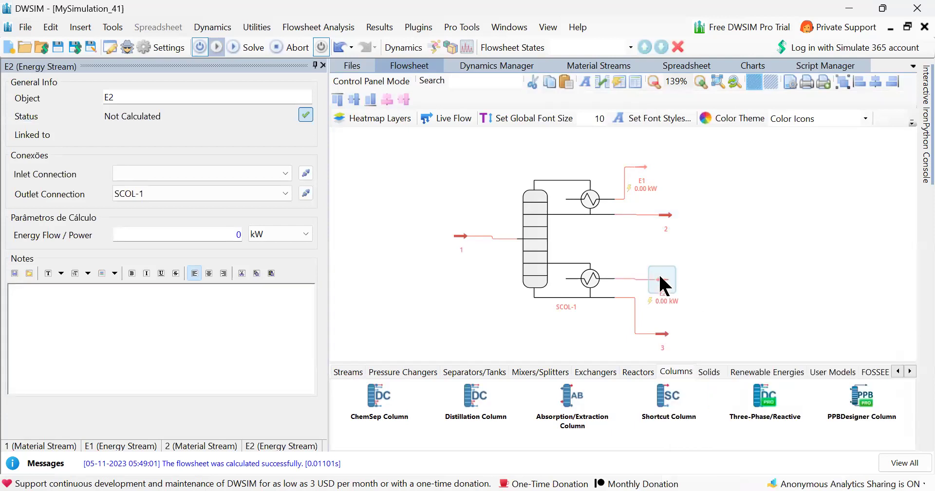
{"action": "left_click_drag", "start_coordinate": [665, 286], "coordinate": [650, 273]}
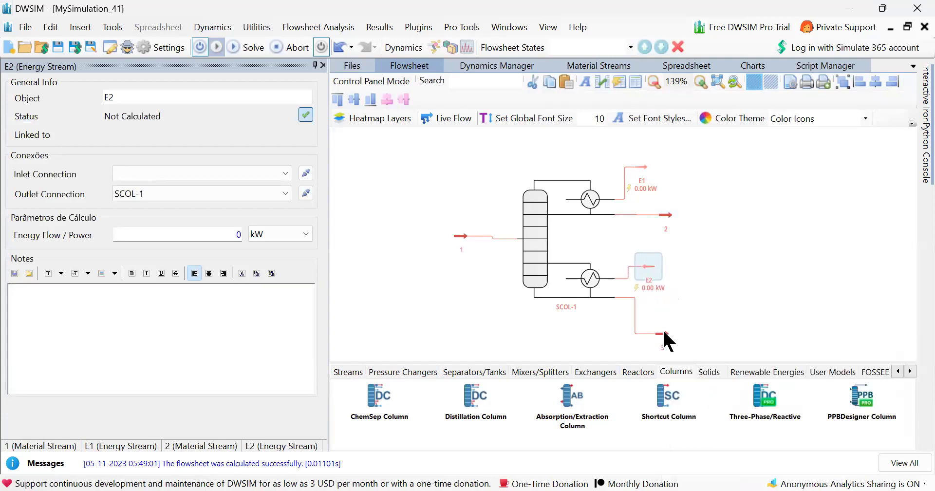
{"action": "left_click_drag", "start_coordinate": [663, 332], "coordinate": [670, 305]}
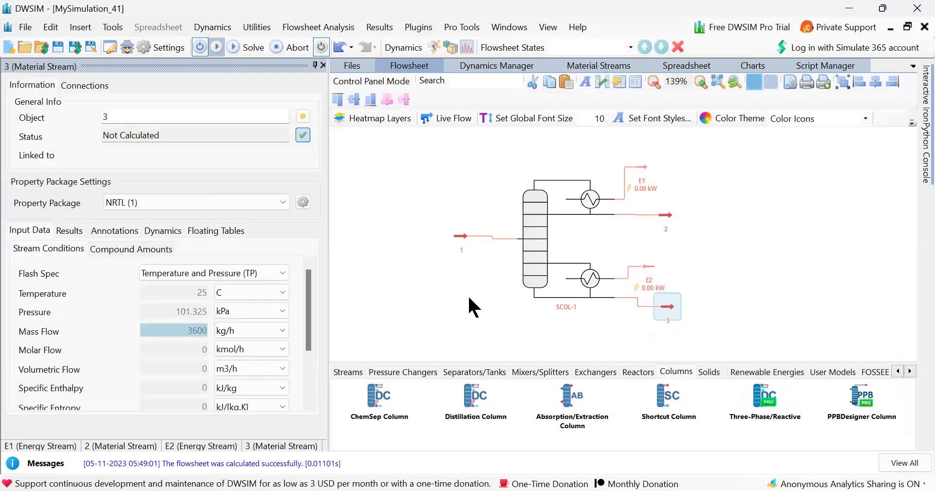
Change Auto-Connect Added Objects from Smart to No in the toolbar overflow options
{"action": "scroll", "coordinate": [469, 298], "scroll_direction": "up", "scroll_amount": 3}
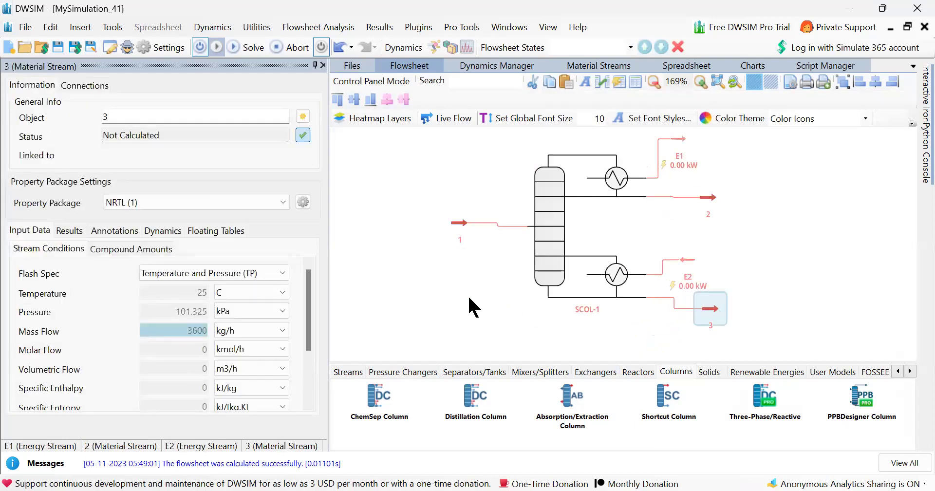
{"action": "left_click", "coordinate": [485, 274]}
{"action": "scroll", "coordinate": [486, 273], "scroll_direction": "up", "scroll_amount": 3}
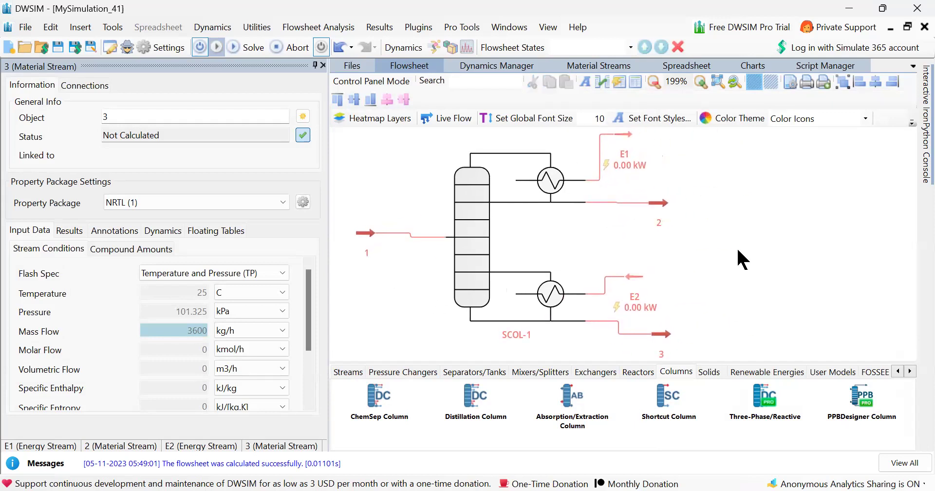
{"action": "left_click", "coordinate": [912, 121]}
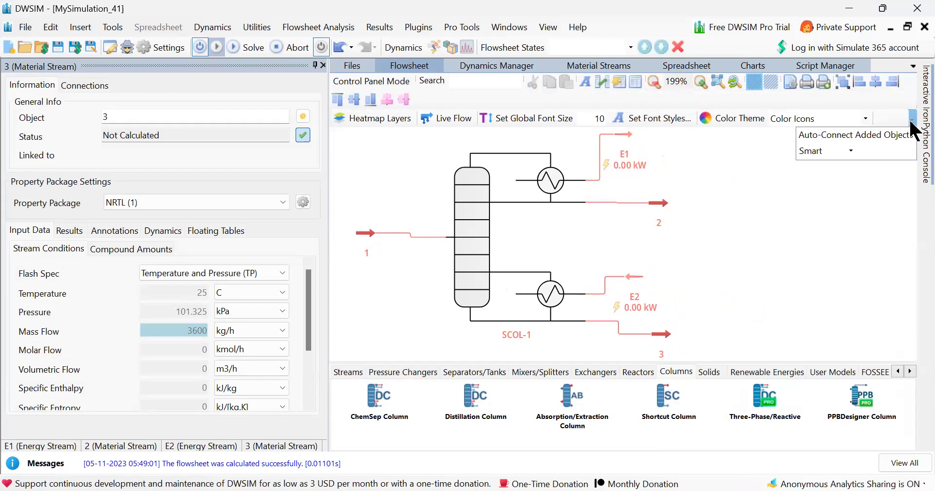
{"action": "left_click", "coordinate": [850, 151]}
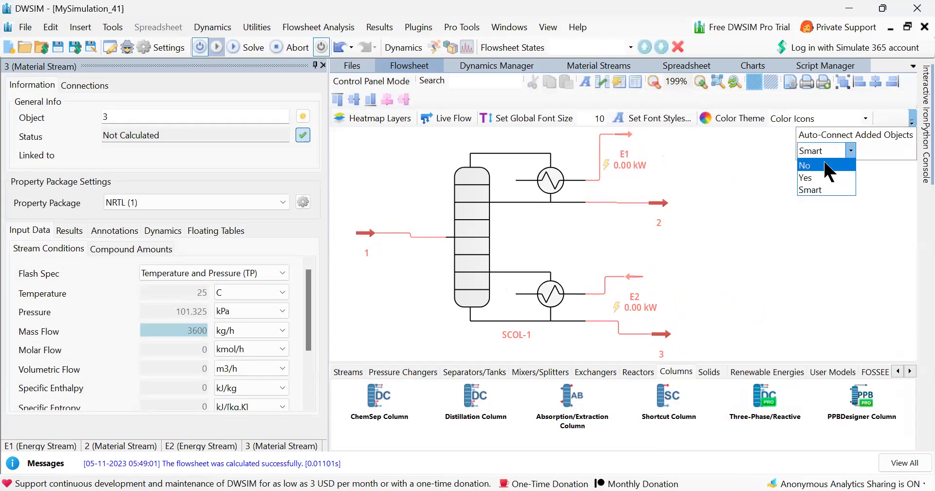
{"action": "left_click", "coordinate": [813, 168]}
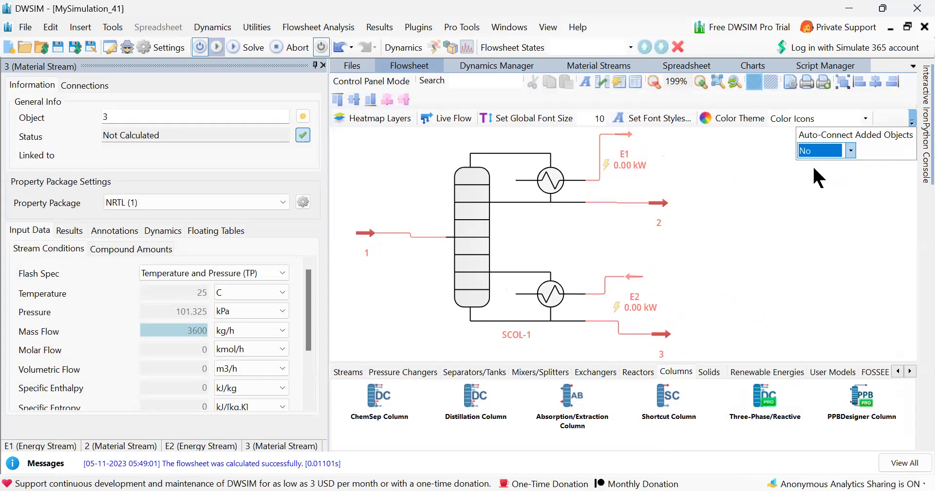
{"action": "left_click", "coordinate": [851, 151]}
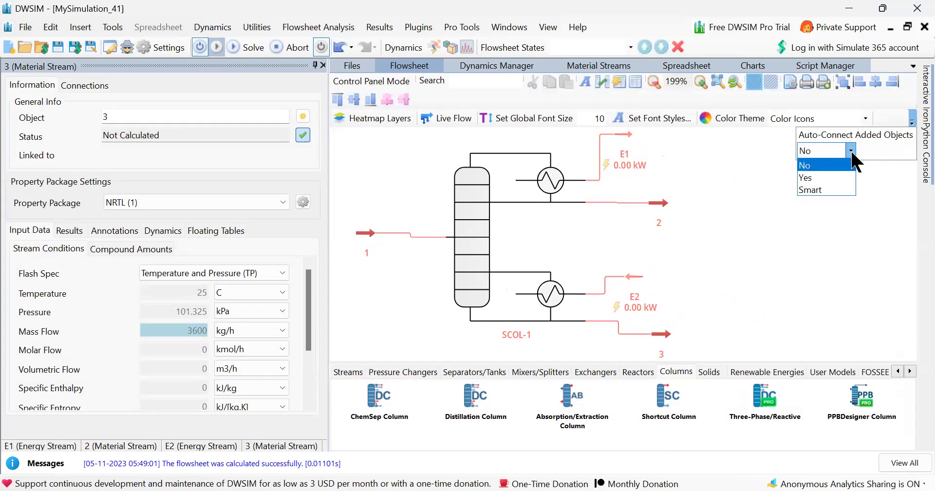
Review stream 3's compound amounts and switch its Flash Spec to PH and back to TP
{"action": "left_click", "coordinate": [897, 204]}
{"action": "left_click", "coordinate": [898, 204]}
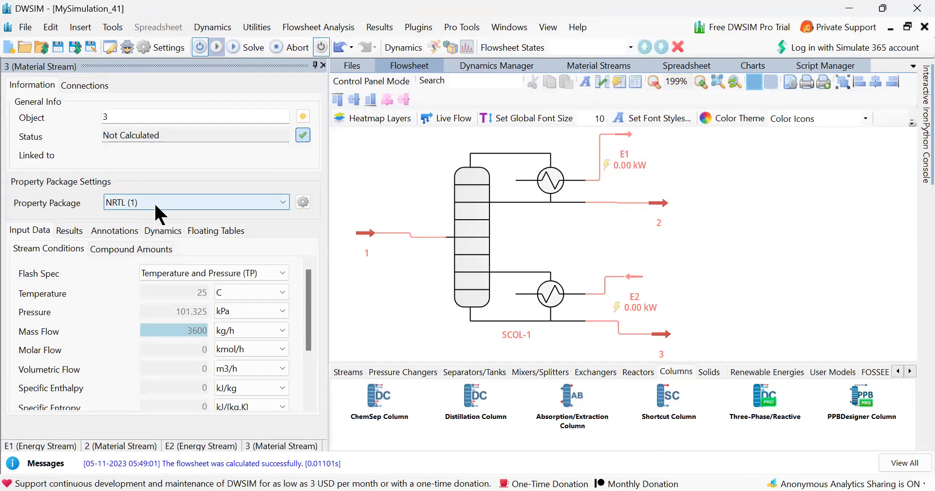
{"action": "left_click", "coordinate": [141, 250]}
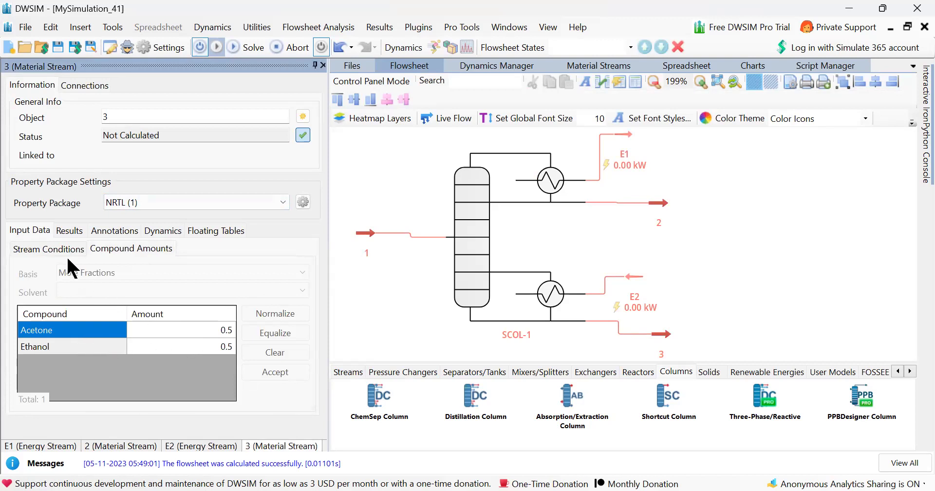
{"action": "left_click", "coordinate": [55, 249]}
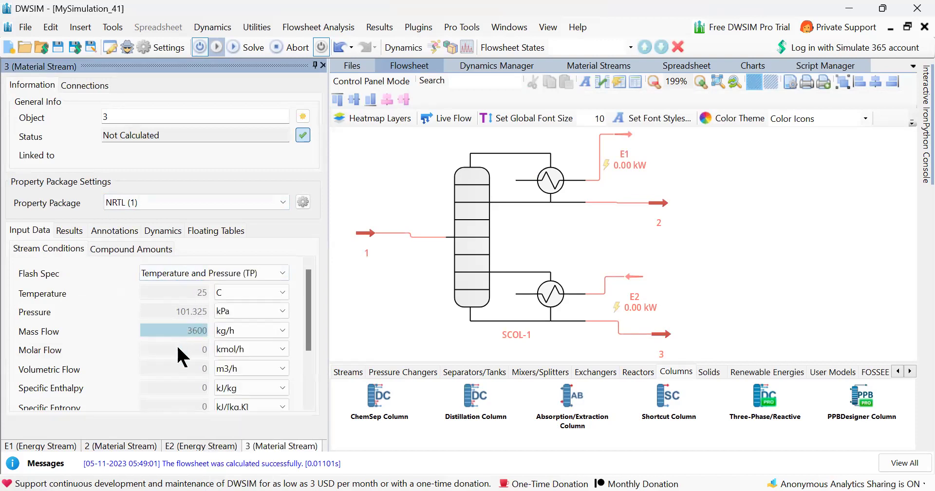
{"action": "left_click", "coordinate": [199, 276]}
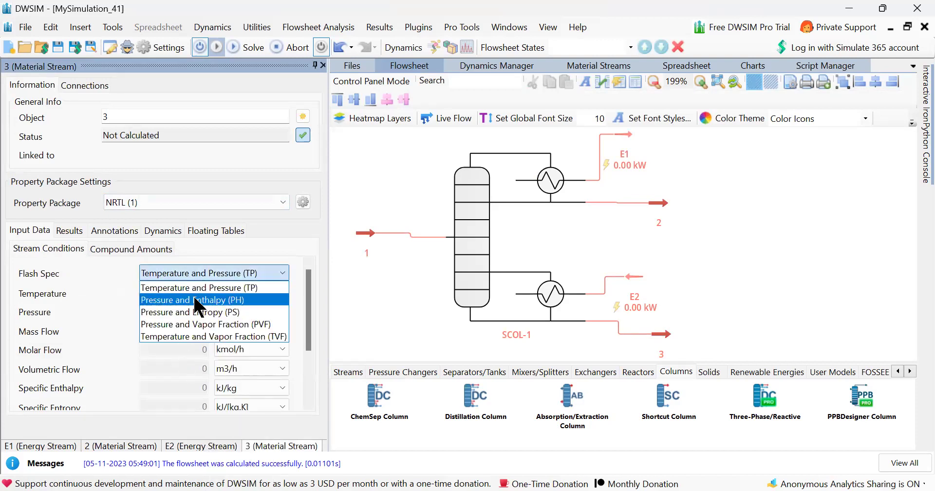
{"action": "left_click", "coordinate": [196, 299]}
{"action": "left_click", "coordinate": [205, 270]}
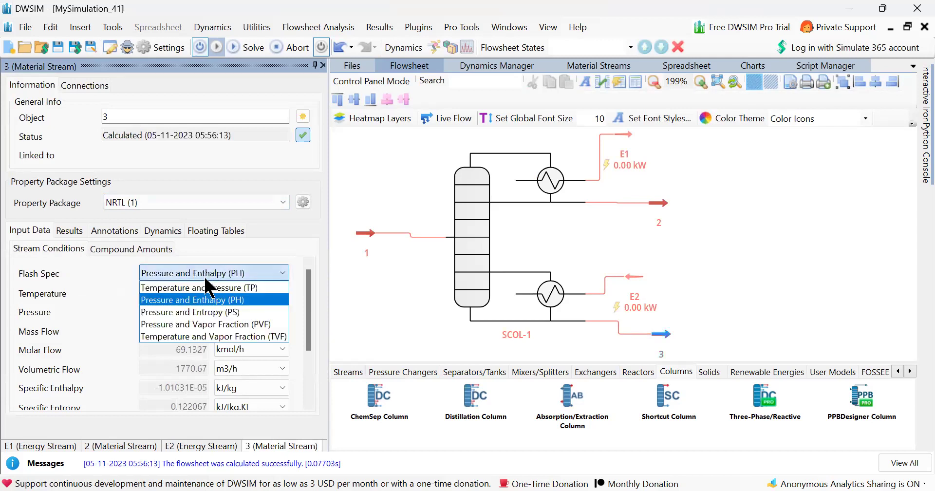
{"action": "left_click", "coordinate": [203, 287]}
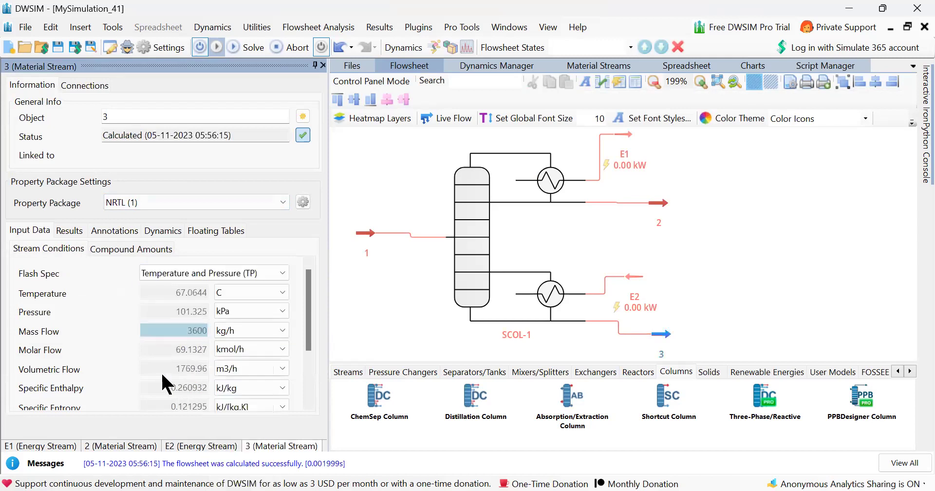
{"action": "left_click", "coordinate": [389, 281]}
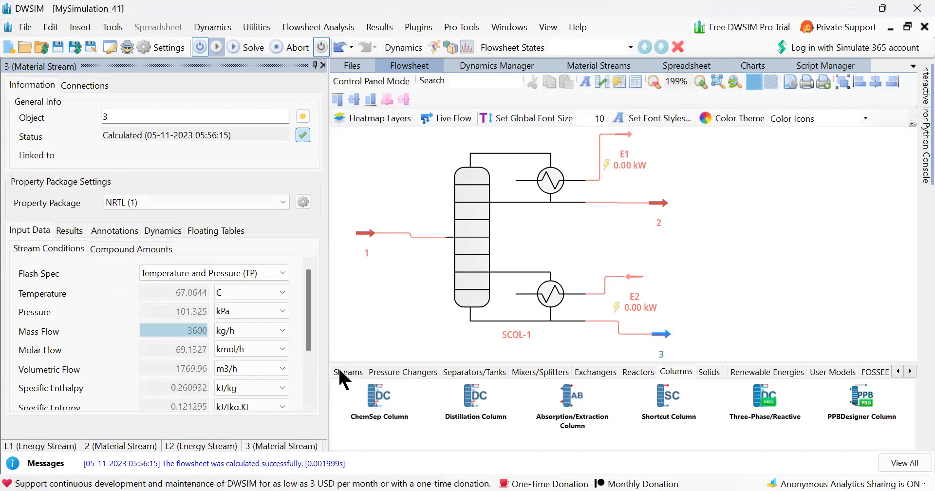
{"action": "scroll", "coordinate": [160, 336], "scroll_direction": "down", "scroll_amount": 3}
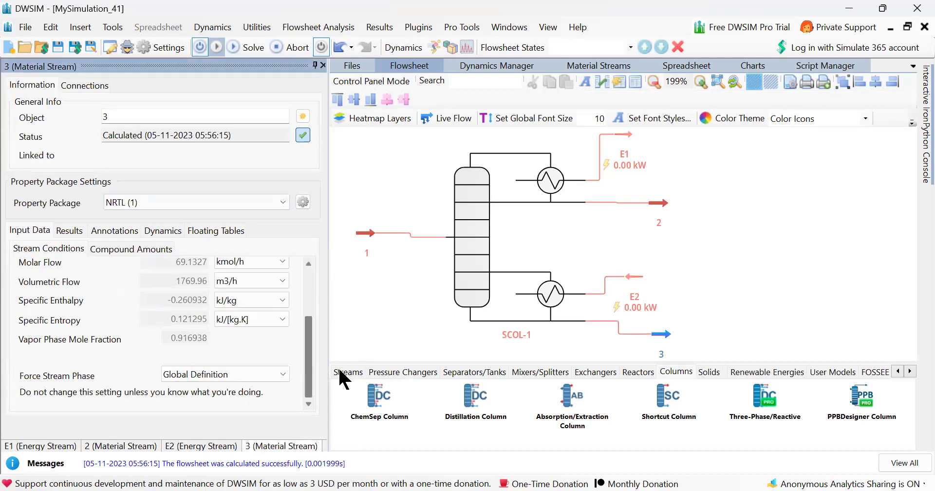
{"action": "scroll", "coordinate": [310, 322], "scroll_direction": "up", "scroll_amount": 3}
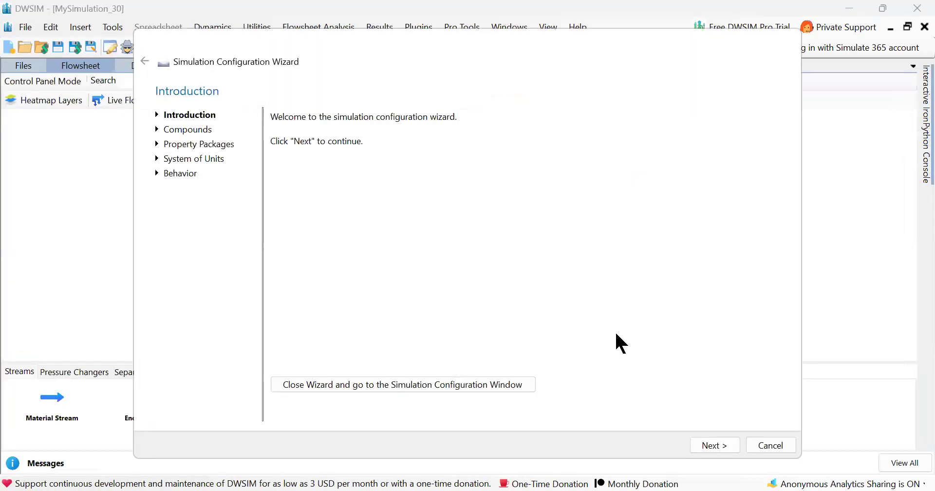
Search for and add ACETONE and ETHANOL as the simulation's compounds in the wizard
{"action": "left_click", "coordinate": [700, 444]}
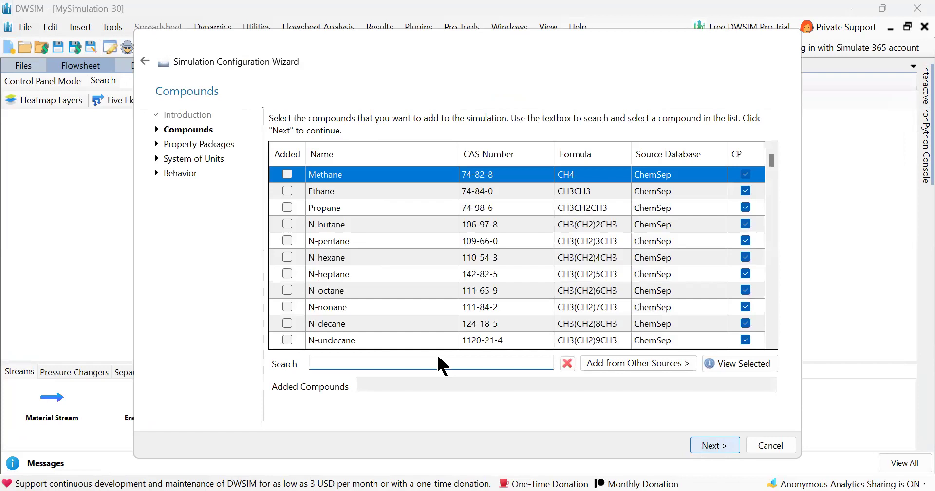
{"action": "left_click", "coordinate": [392, 365]}
{"action": "type", "text": "A"}
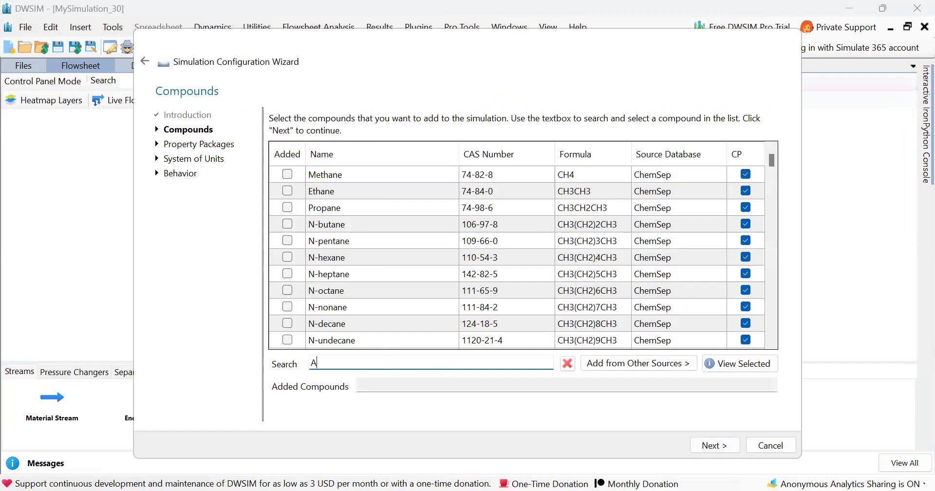
{"action": "type", "text": "CETONE"}
{"action": "key", "text": "Return"}
{"action": "type", "text": "E"}
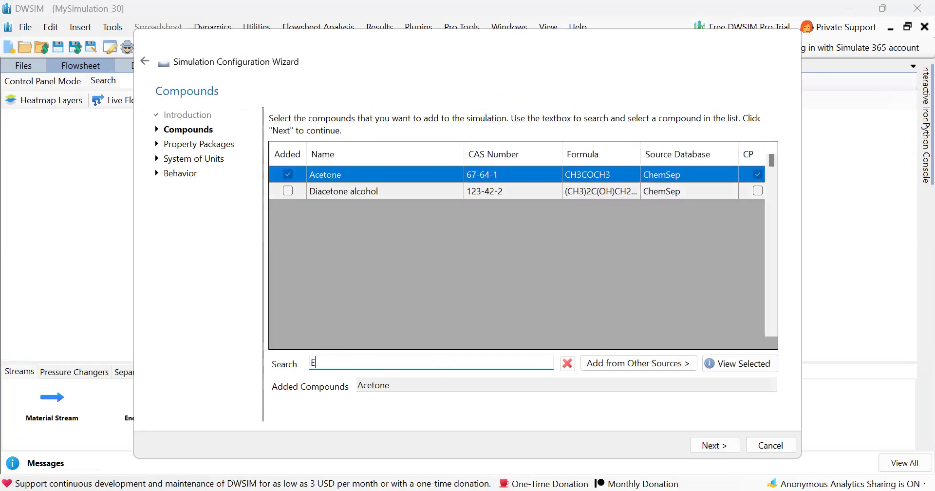
{"action": "type", "text": "TH"}
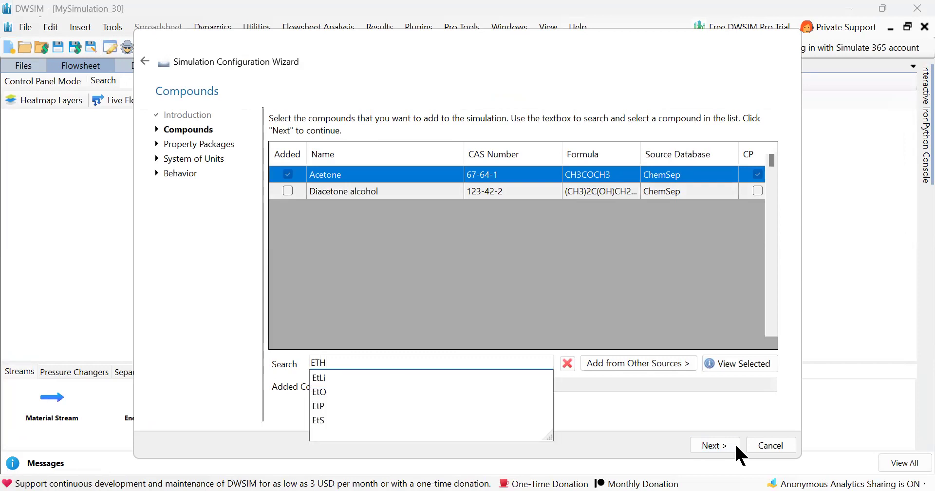
{"action": "type", "text": "ANOL"}
{"action": "key", "text": "Return"}
{"action": "left_click", "coordinate": [709, 445]}
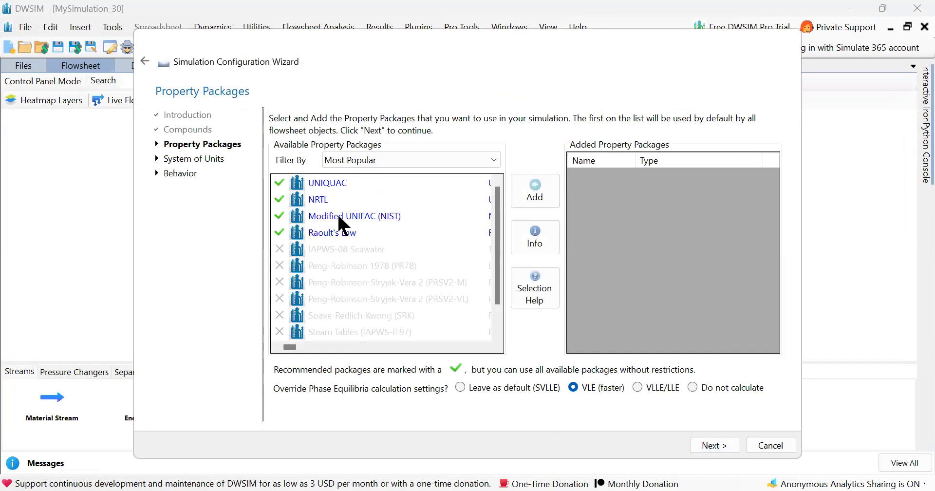
Filter property packages by Activity Coefficient and add the Wilson package
{"action": "left_click", "coordinate": [319, 204]}
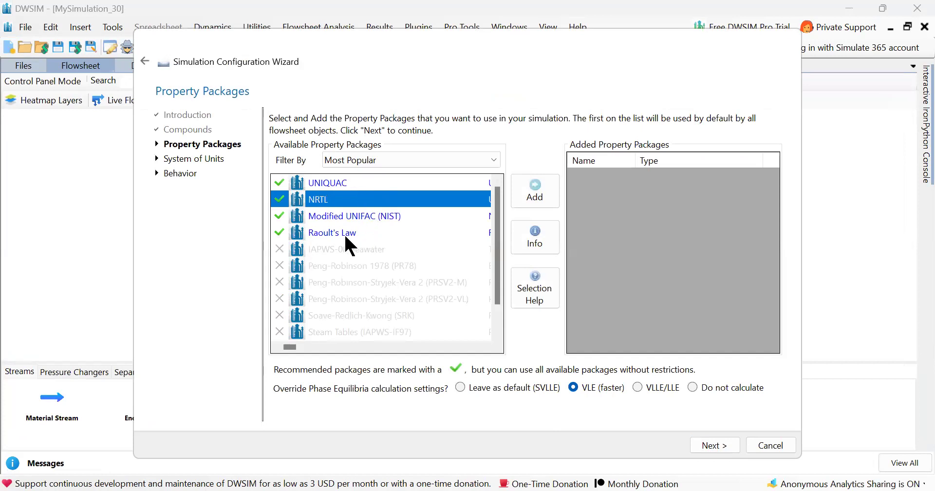
{"action": "left_click", "coordinate": [378, 166]}
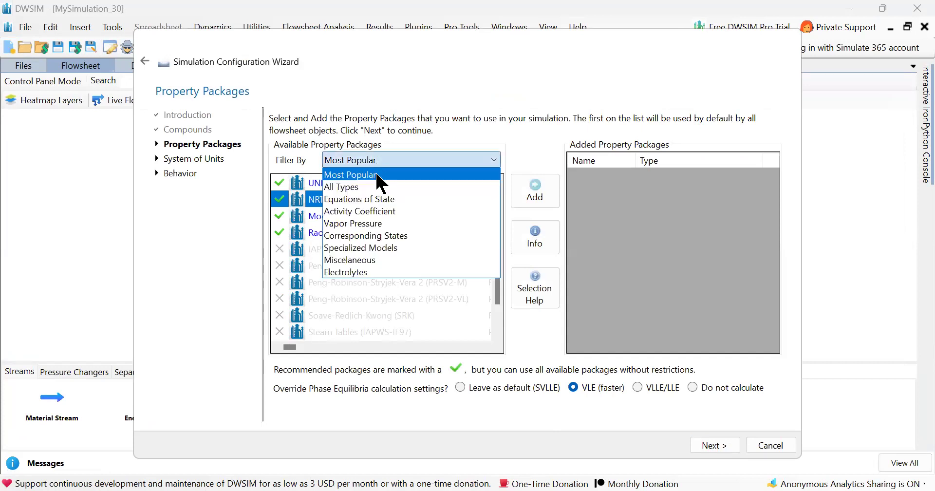
{"action": "left_click", "coordinate": [375, 199]}
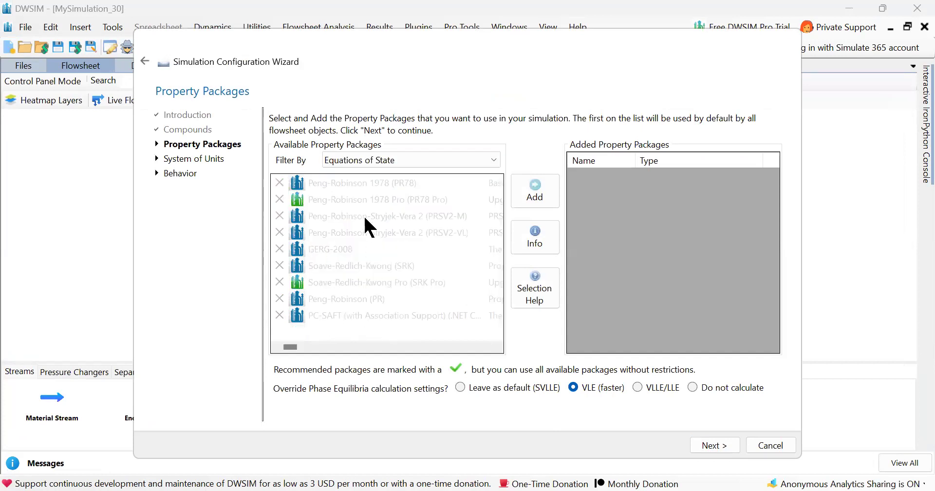
{"action": "left_click", "coordinate": [377, 157]}
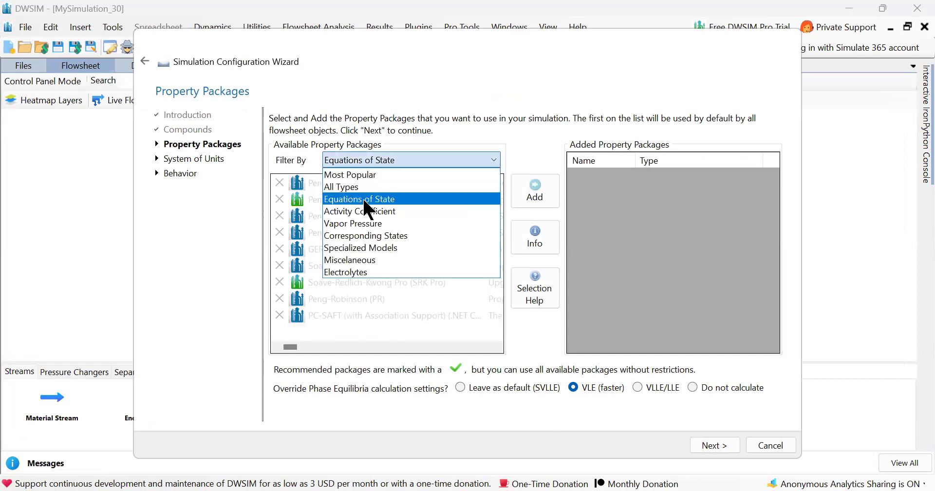
{"action": "left_click", "coordinate": [365, 211]}
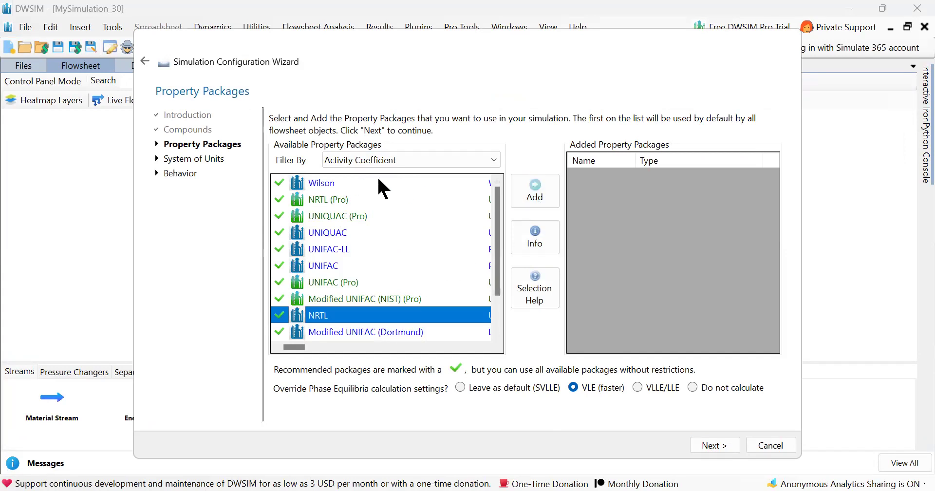
{"action": "left_click", "coordinate": [328, 187]}
{"action": "left_click", "coordinate": [534, 201]}
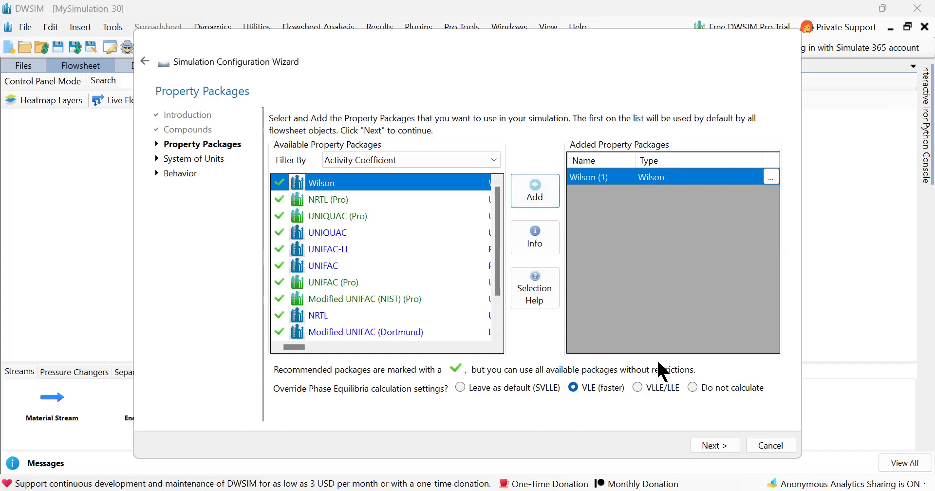
Choose the C5 system of units and finish the simulation setup wizard
{"action": "left_click", "coordinate": [716, 447]}
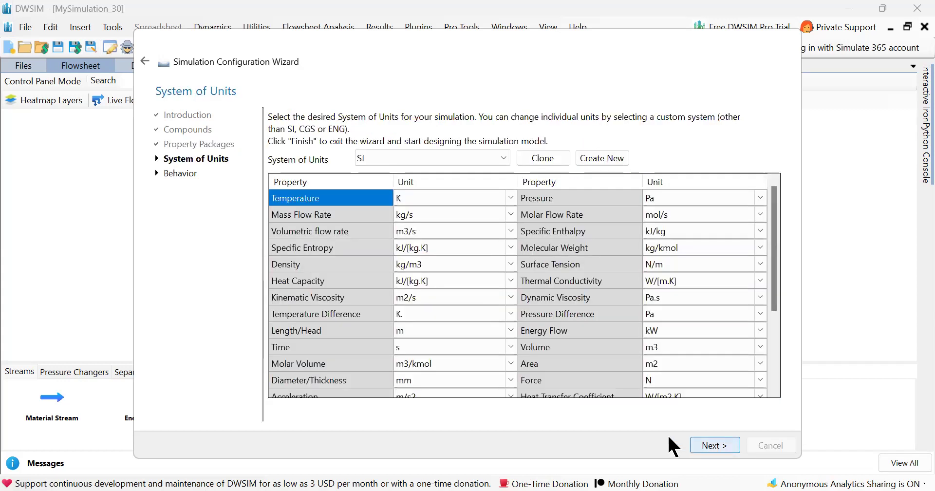
{"action": "left_click", "coordinate": [438, 152]}
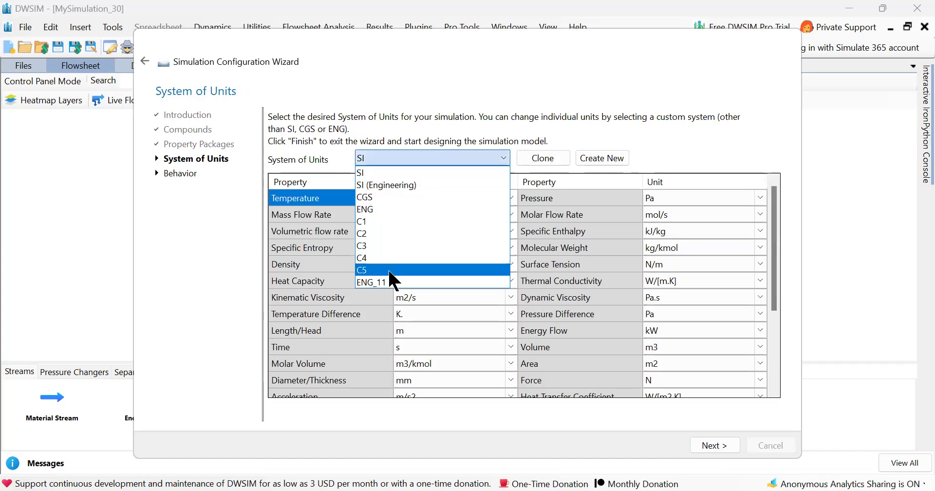
{"action": "left_click", "coordinate": [389, 270]}
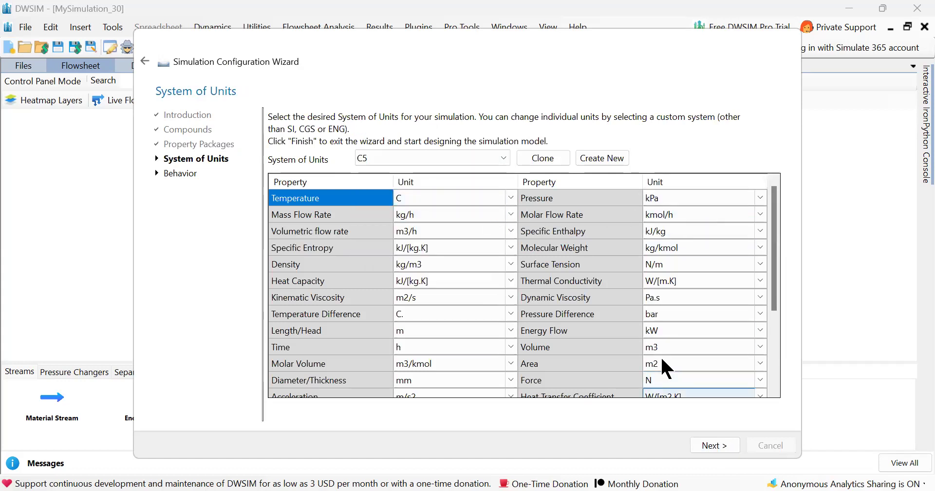
{"action": "left_click", "coordinate": [713, 448]}
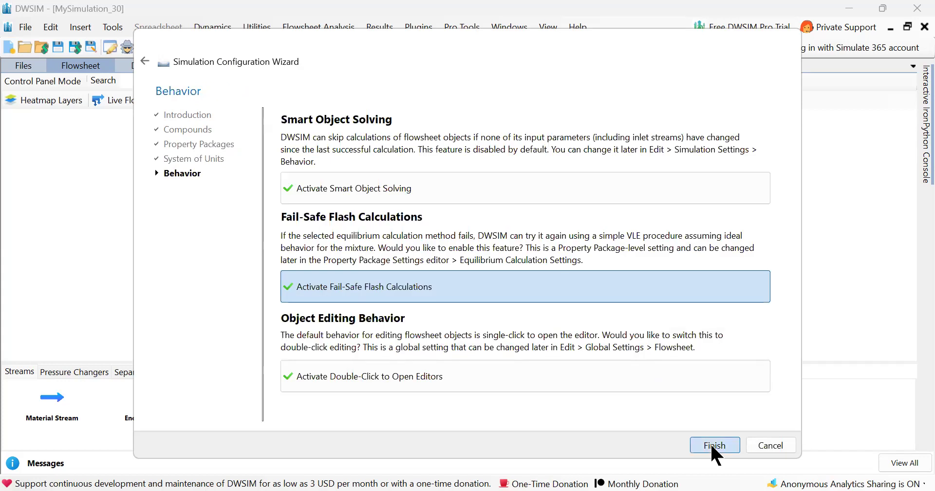
{"action": "left_click", "coordinate": [712, 445]}
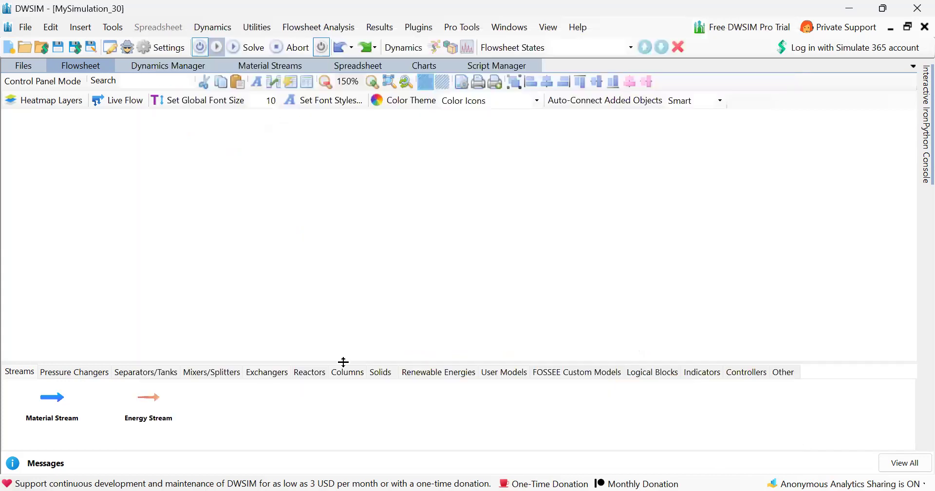
Place a Shortcut Column (SCOL-1) on the flowsheet and centre it in view
{"action": "left_click", "coordinate": [348, 373]}
{"action": "left_click_drag", "start_coordinate": [345, 391], "coordinate": [470, 188]}
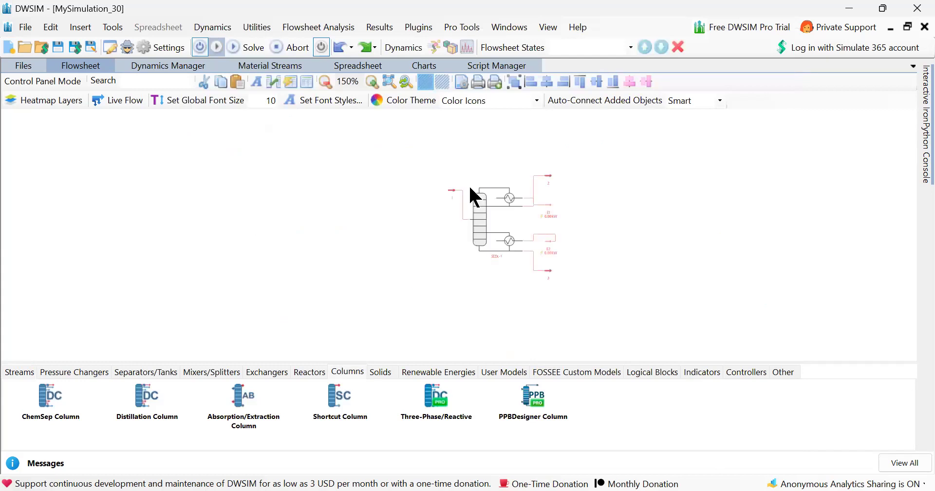
{"action": "left_click", "coordinate": [437, 225]}
{"action": "scroll", "coordinate": [437, 226], "scroll_direction": "up", "scroll_amount": 3}
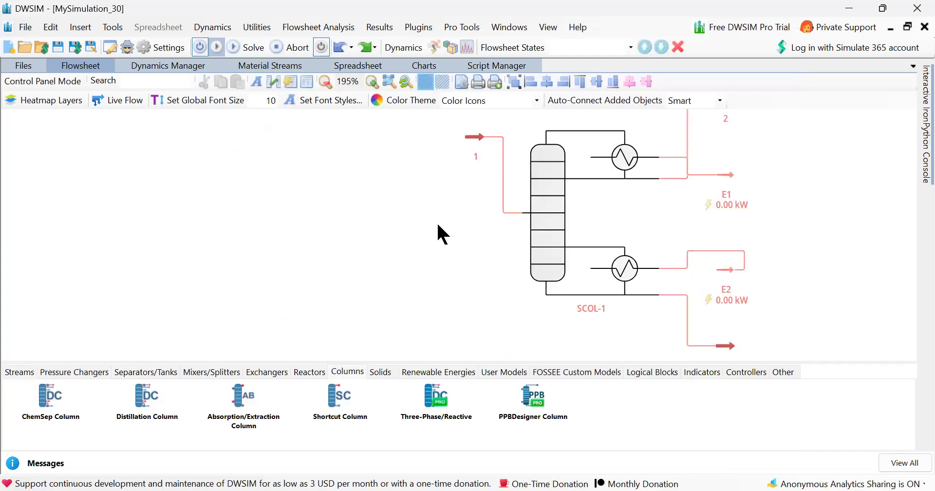
{"action": "left_click_drag", "start_coordinate": [477, 213], "coordinate": [356, 246]}
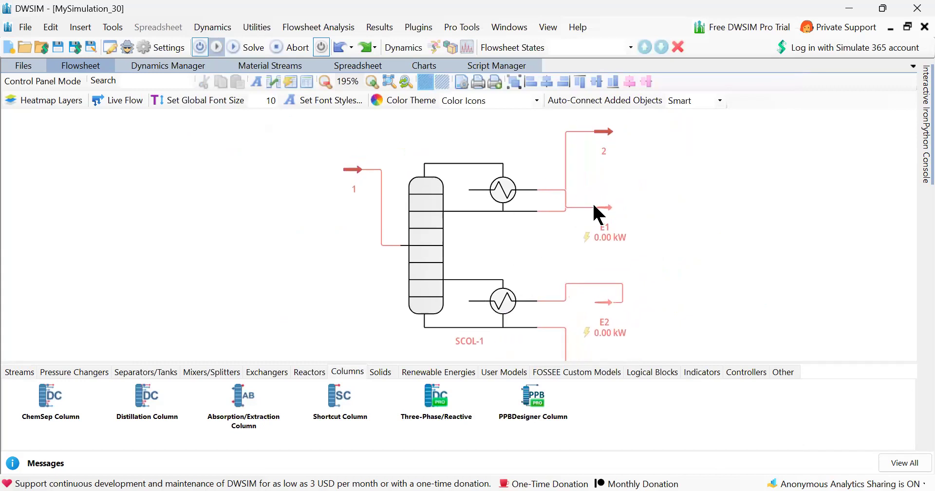
Move energy stream E1 beside the condenser and product streams 2 and 3 closer to the column
{"action": "left_click_drag", "start_coordinate": [606, 205], "coordinate": [574, 163]}
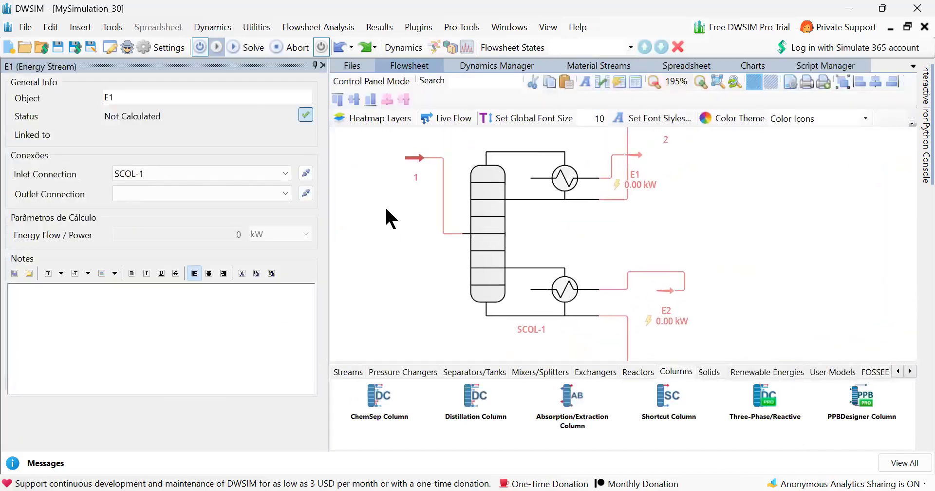
{"action": "left_click_drag", "start_coordinate": [657, 176], "coordinate": [660, 260]}
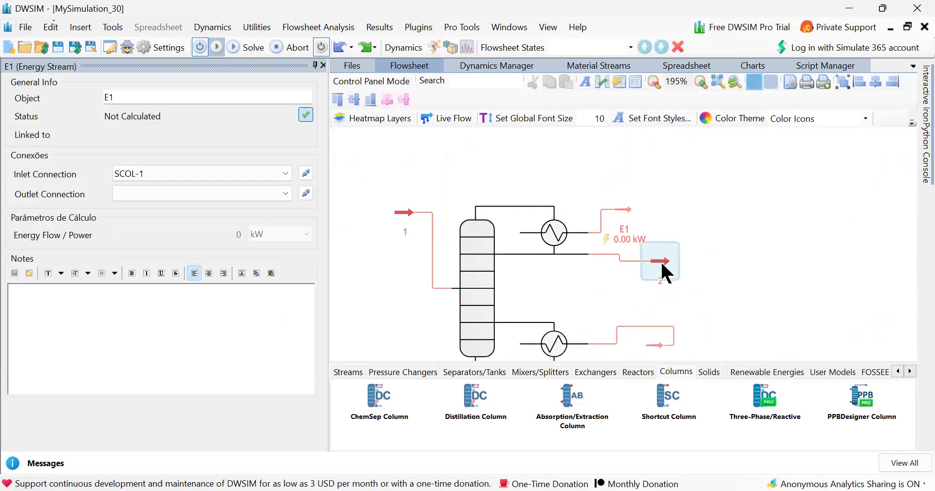
{"action": "left_click_drag", "start_coordinate": [745, 271], "coordinate": [763, 185]}
{"action": "left_click_drag", "start_coordinate": [683, 332], "coordinate": [718, 291]}
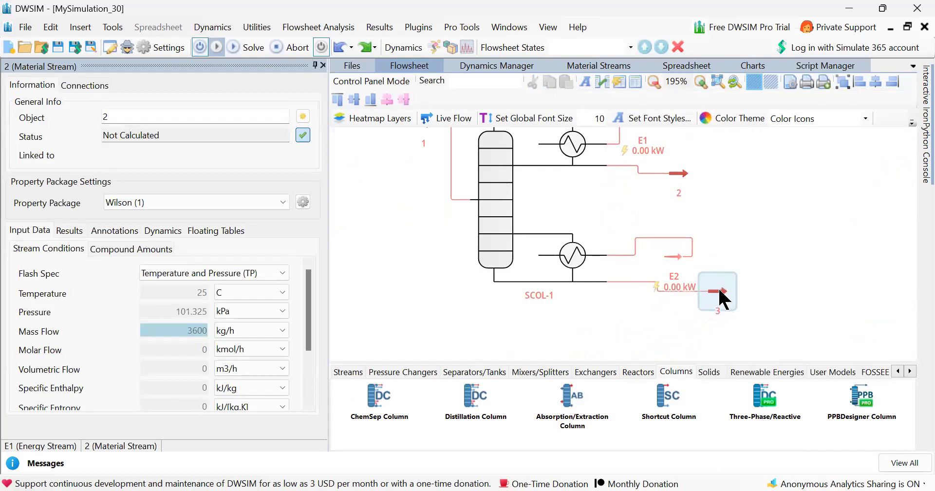
Rotate energy stream E2 by +180° to point left and move it above the bottoms line
{"action": "left_click", "coordinate": [673, 257]}
{"action": "right_click", "coordinate": [672, 258]}
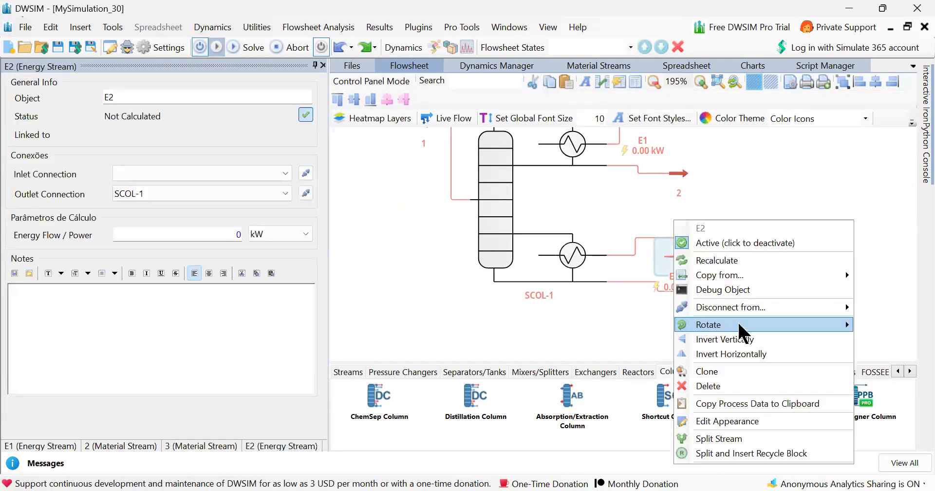
{"action": "mouse_move", "coordinate": [737, 324]}
{"action": "left_click", "coordinate": [893, 340]}
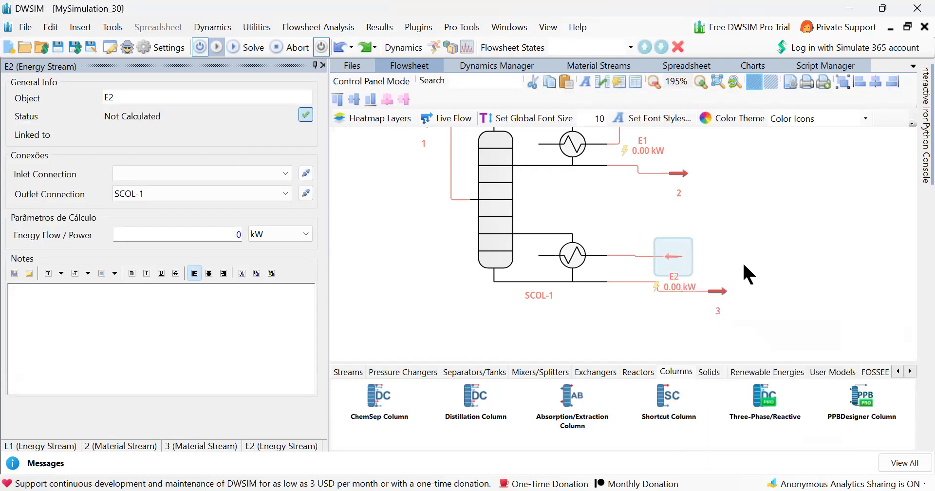
{"action": "left_click_drag", "start_coordinate": [672, 258], "coordinate": [670, 226]}
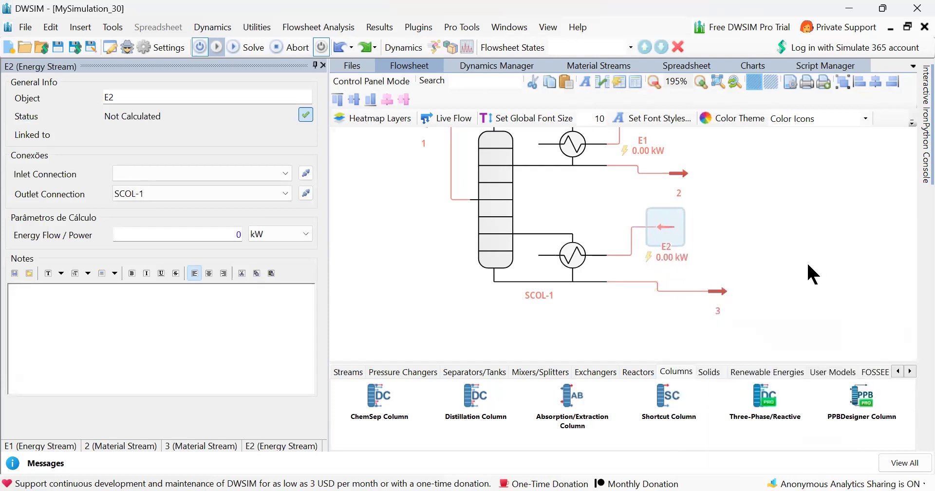
Move feed stream 1 toward the column and review its acetone/ethanol composition
{"action": "left_click_drag", "start_coordinate": [770, 228], "coordinate": [877, 303]}
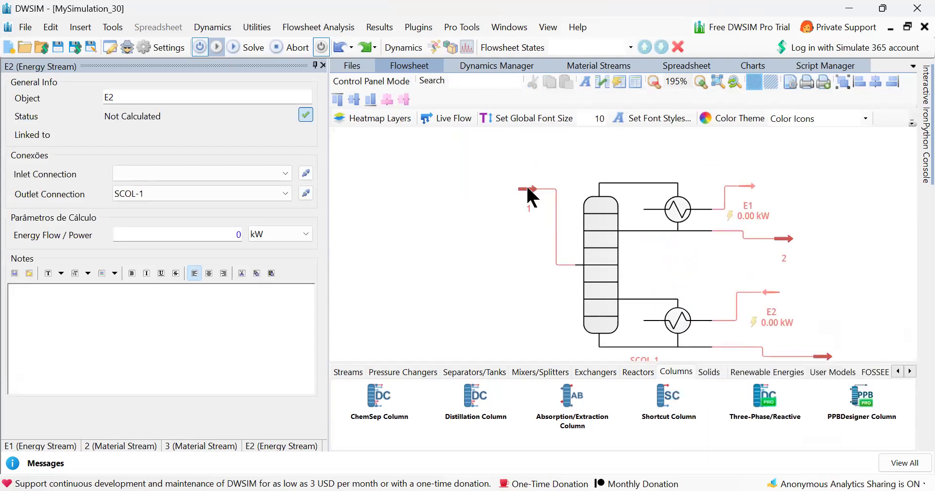
{"action": "left_click_drag", "start_coordinate": [527, 187], "coordinate": [530, 266]}
{"action": "left_click_drag", "start_coordinate": [460, 265], "coordinate": [396, 208]}
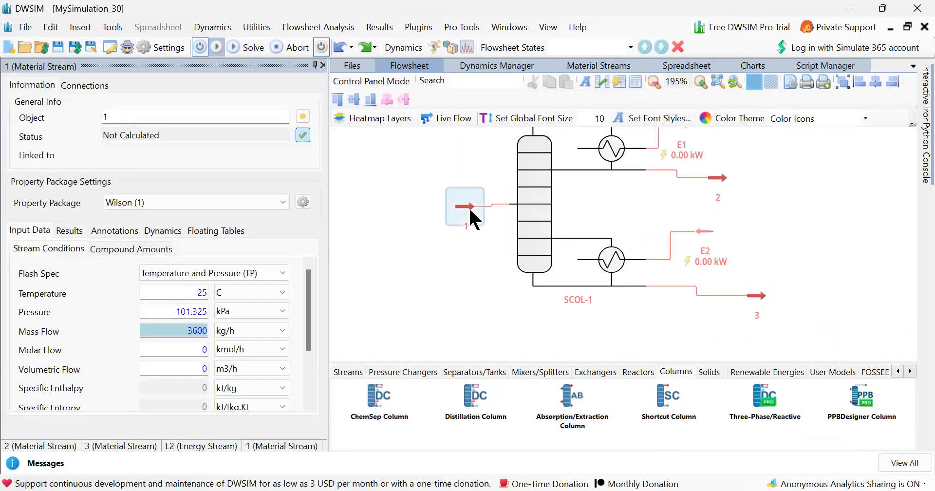
{"action": "left_click", "coordinate": [470, 206]}
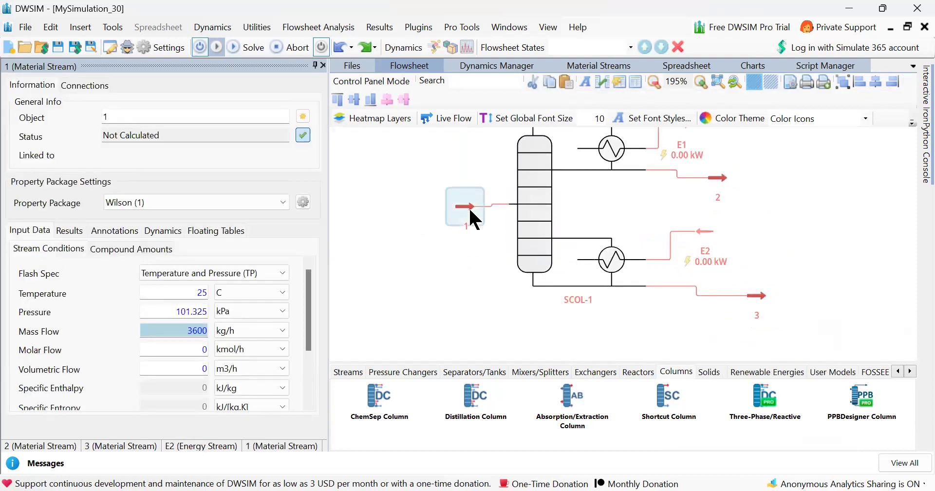
{"action": "left_click", "coordinate": [131, 244]}
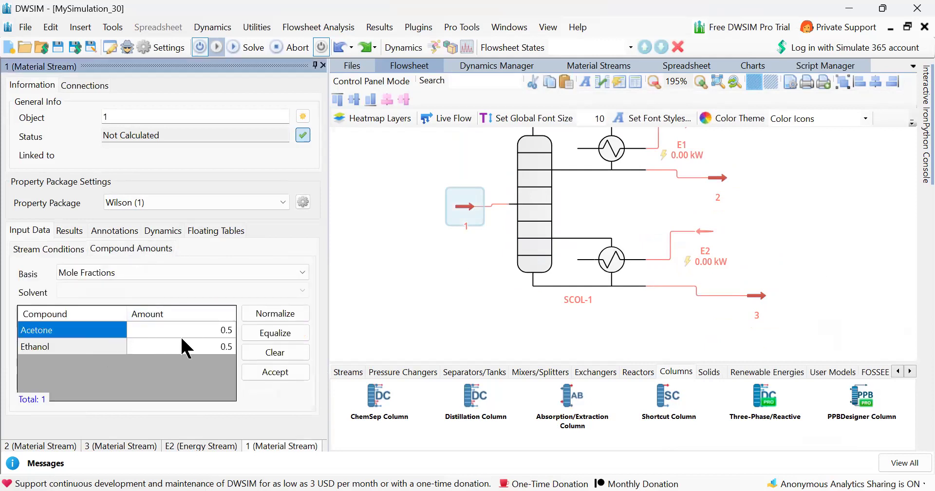
Set feed stream 1's molar flow to 100 kmol/h and check its property package
{"action": "left_click", "coordinate": [68, 249]}
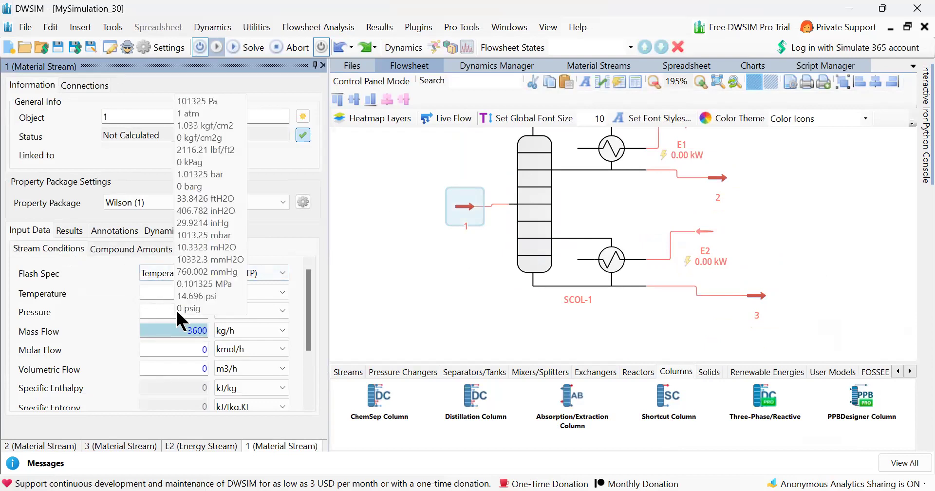
{"action": "mouse_move", "coordinate": [187, 331]}
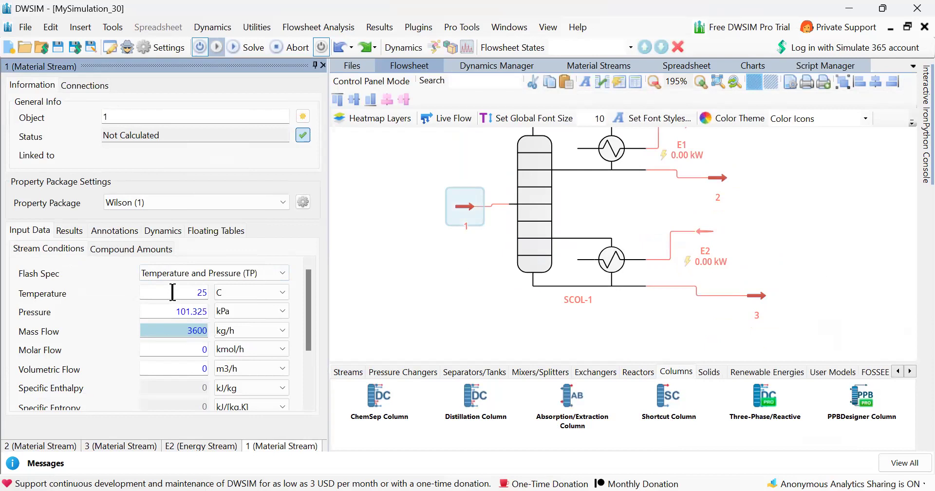
{"action": "left_click", "coordinate": [171, 350]}
{"action": "type", "text": "100"}
{"action": "key", "text": "Return"}
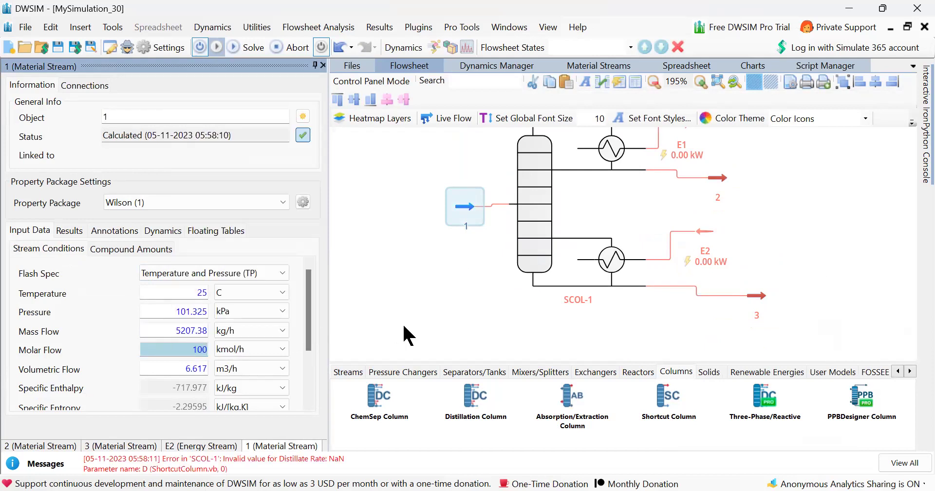
{"action": "left_click", "coordinate": [241, 203]}
{"action": "left_click", "coordinate": [241, 204]}
Open column SCOL-1's settings and deactivate it during setup
{"action": "left_click_drag", "start_coordinate": [440, 264], "coordinate": [430, 313]}
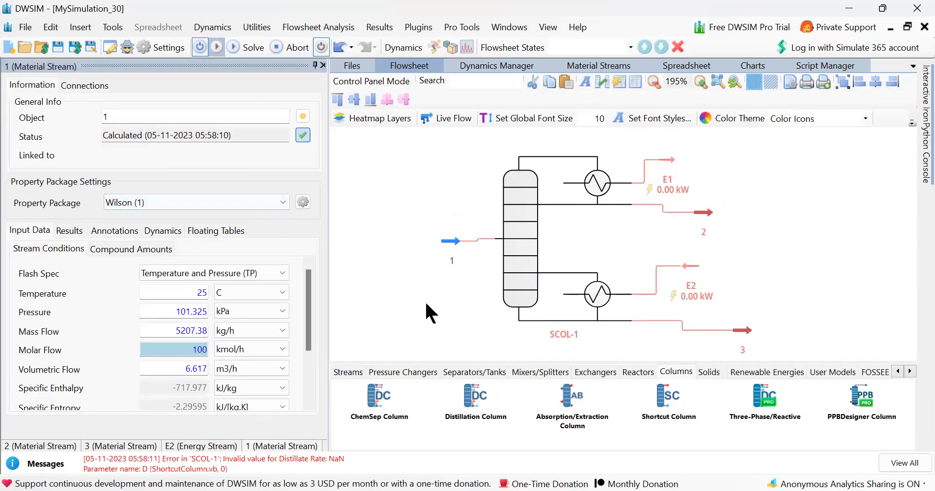
{"action": "left_click", "coordinate": [520, 235]}
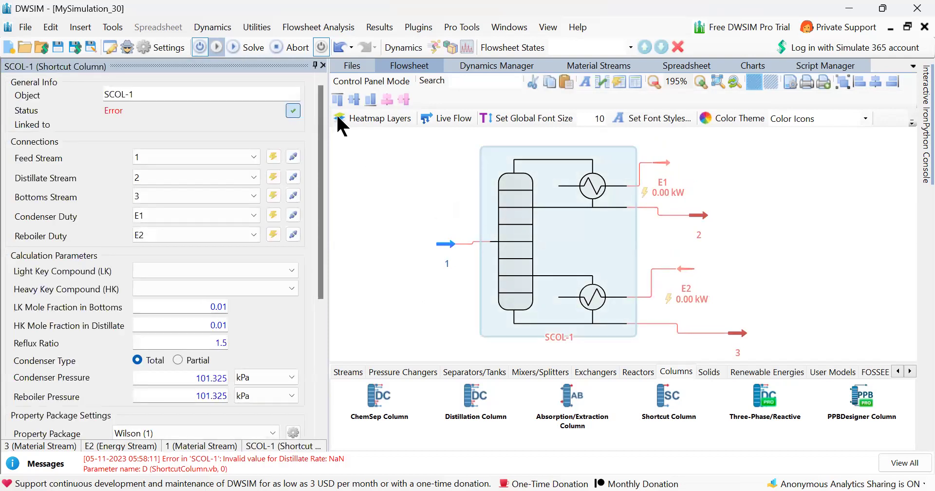
{"action": "left_click", "coordinate": [293, 111]}
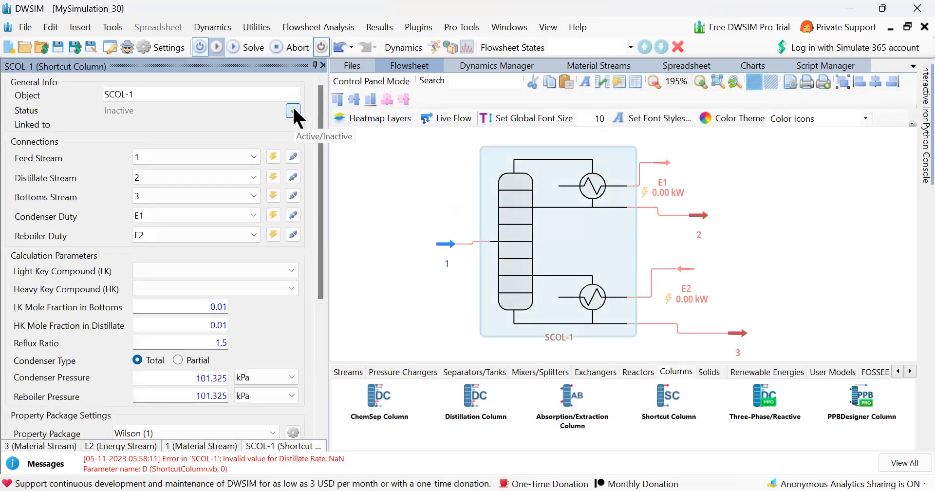
{"action": "left_click", "coordinate": [293, 111]}
Set Acetone as light key, Ethanol as heavy key, and reflux ratio 3
{"action": "left_click", "coordinate": [219, 271]}
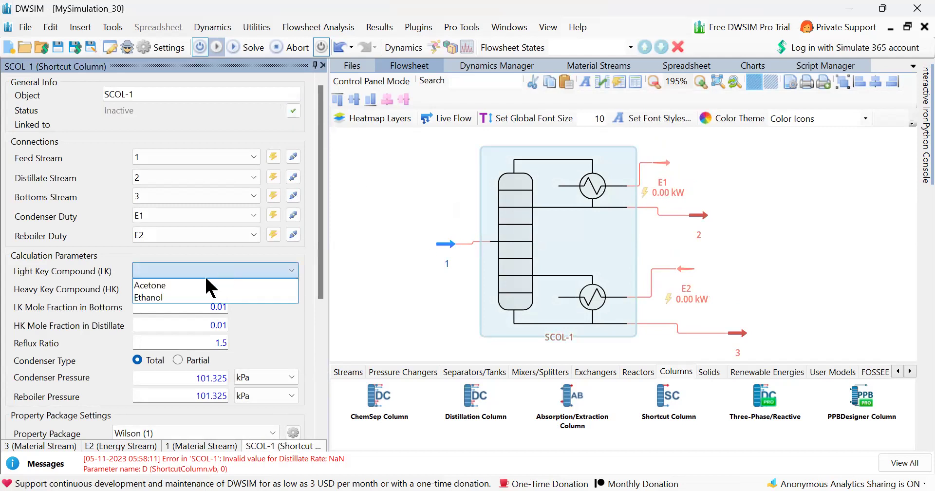
{"action": "left_click", "coordinate": [183, 285]}
{"action": "left_click", "coordinate": [180, 289]}
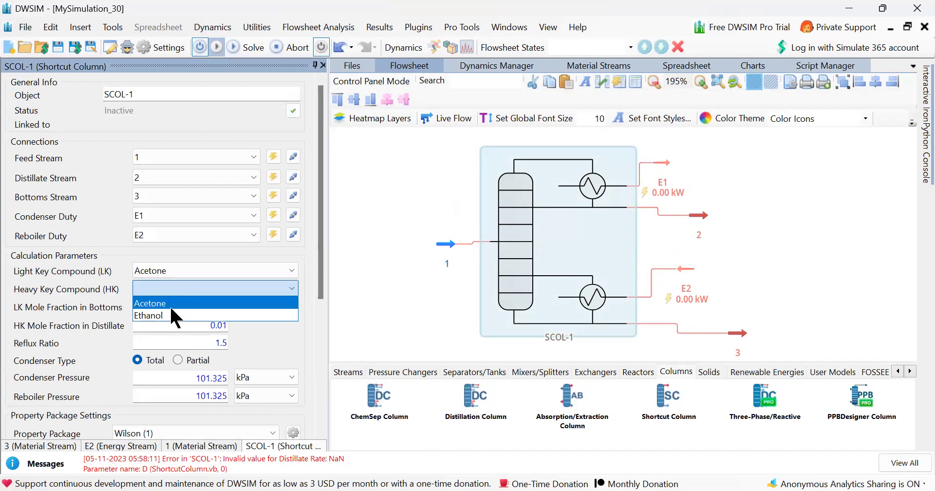
{"action": "left_click", "coordinate": [164, 315]}
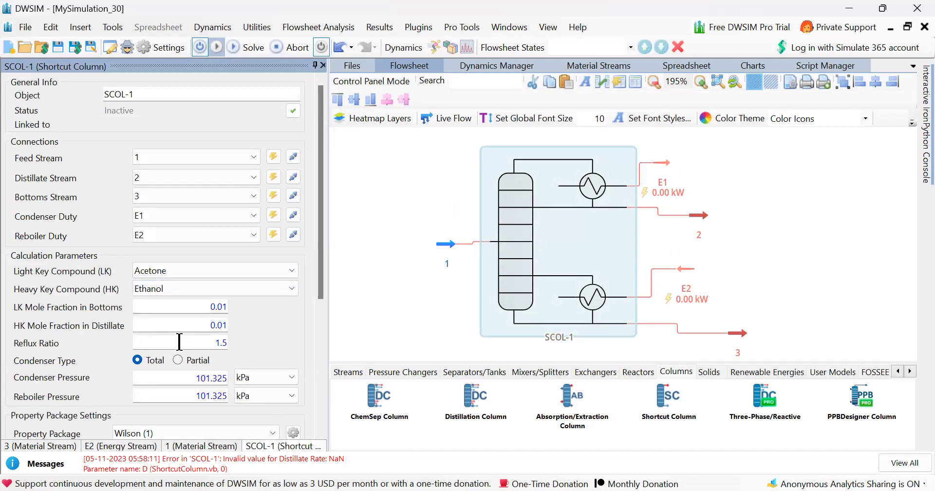
{"action": "type", "text": "3"}
{"action": "key", "text": "Return"}
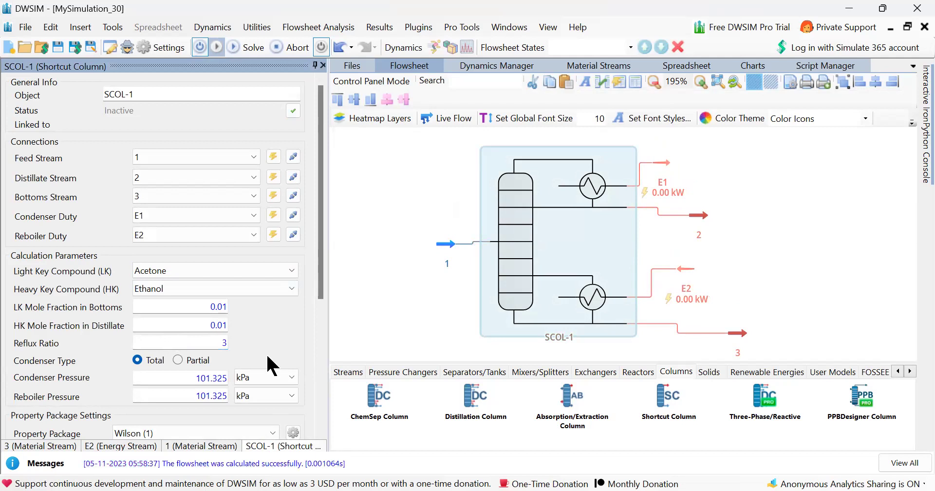
Reactivate SCOL-1 and solve the flowsheet, giving E1 1,653.20 kW and E2 1,834.90 kW
{"action": "scroll", "coordinate": [272, 365], "scroll_direction": "down", "scroll_amount": 5}
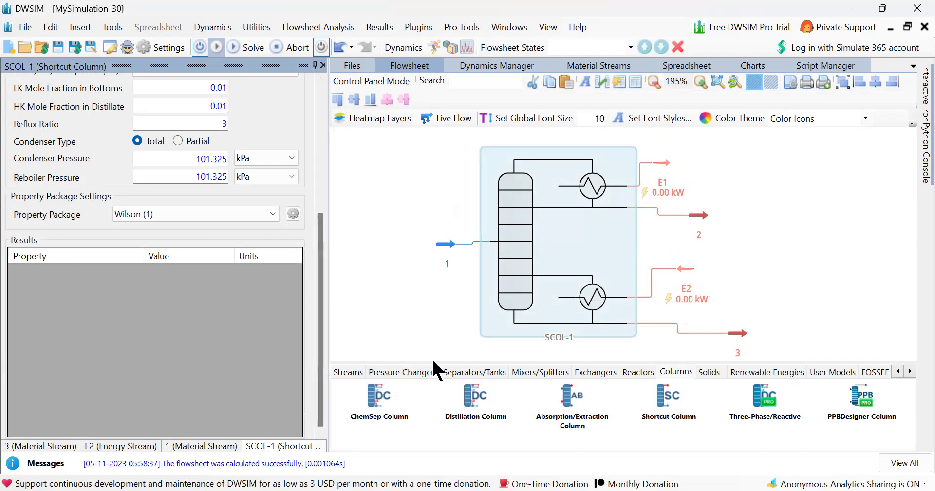
{"action": "left_click", "coordinate": [906, 457]}
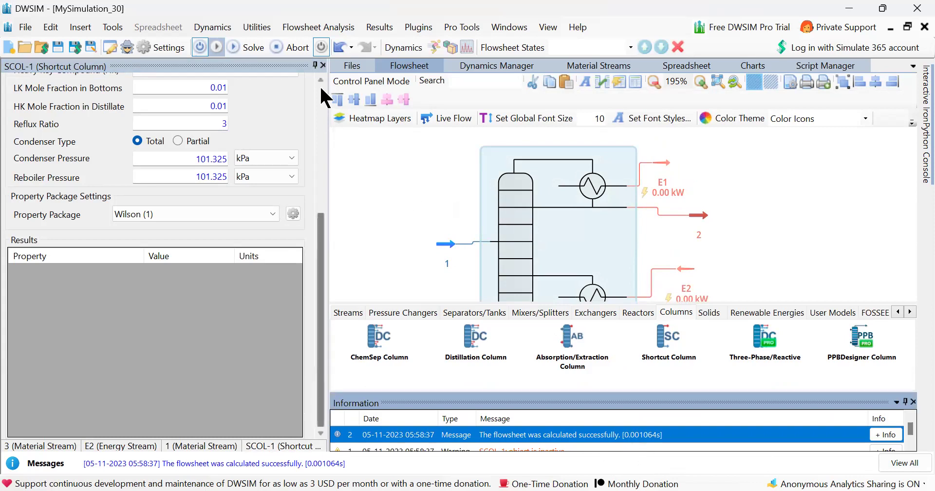
{"action": "scroll", "coordinate": [318, 83], "scroll_direction": "up", "scroll_amount": 5}
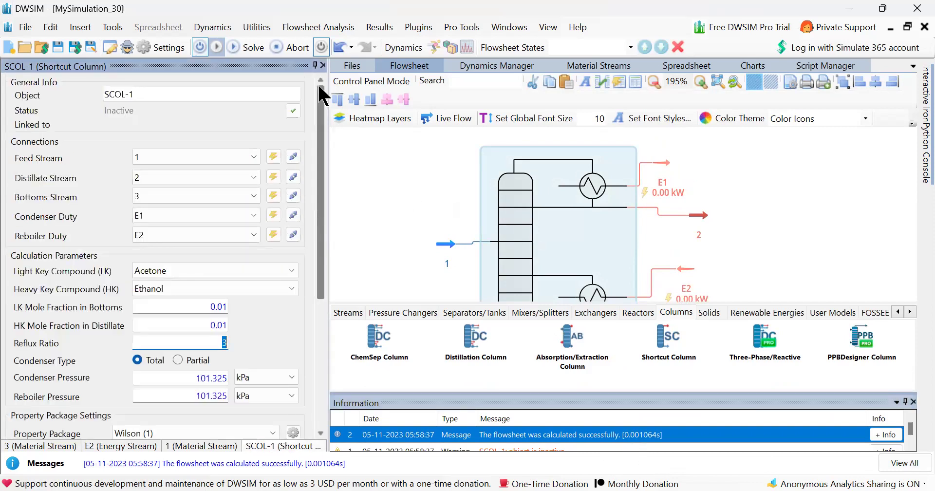
{"action": "left_click", "coordinate": [292, 110]}
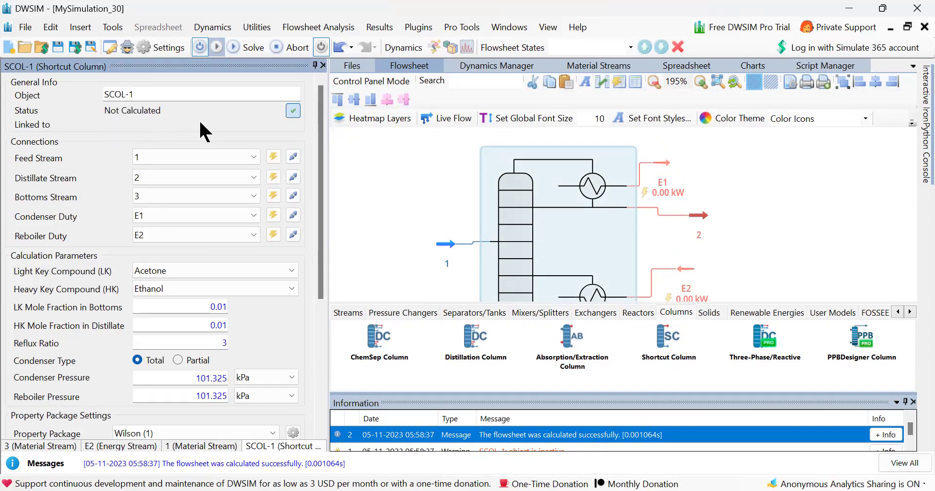
{"action": "left_click", "coordinate": [253, 47]}
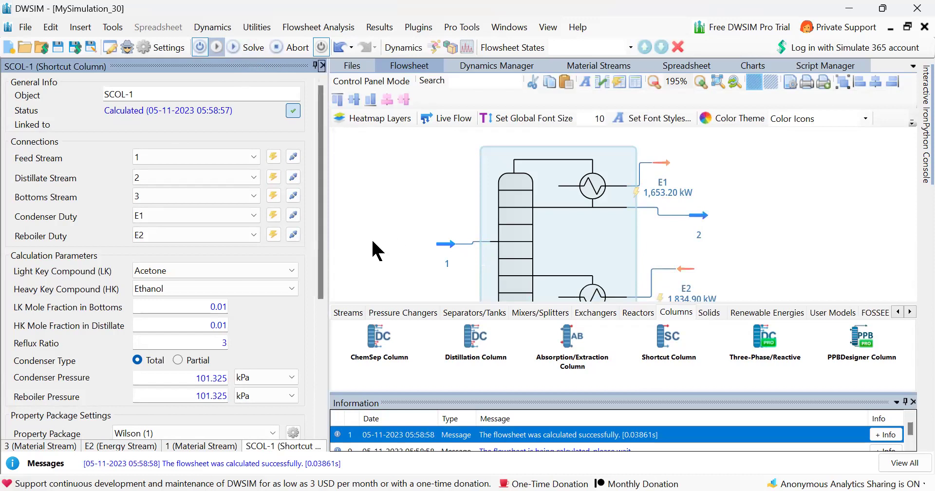
Re-centre the flowsheet and close the stream 3, E2 and stream 1 property panels
{"action": "scroll", "coordinate": [372, 242], "scroll_direction": "down", "scroll_amount": 6}
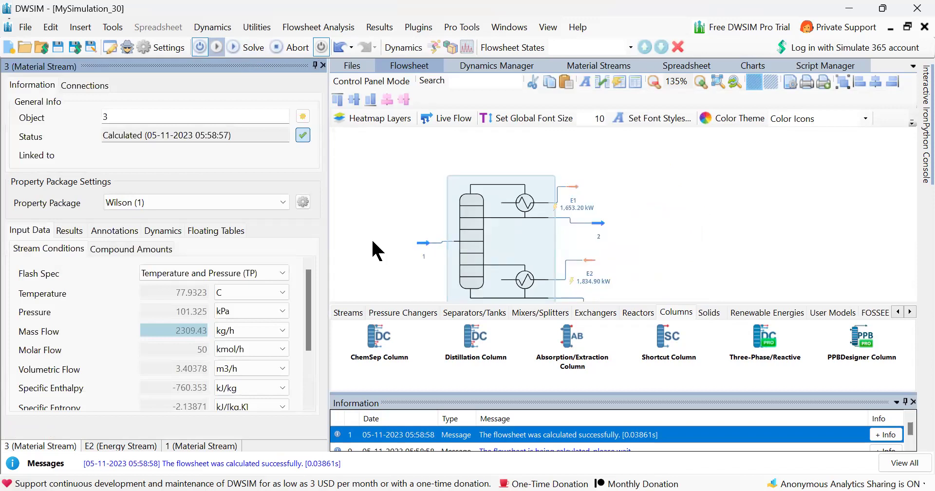
{"action": "left_click_drag", "start_coordinate": [371, 238], "coordinate": [385, 214]}
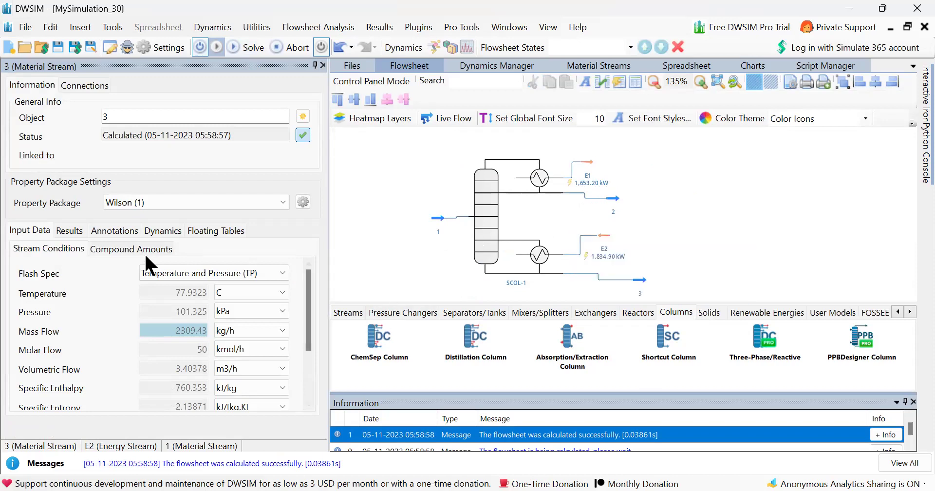
{"action": "left_click", "coordinate": [323, 65]}
{"action": "left_click", "coordinate": [323, 65]}
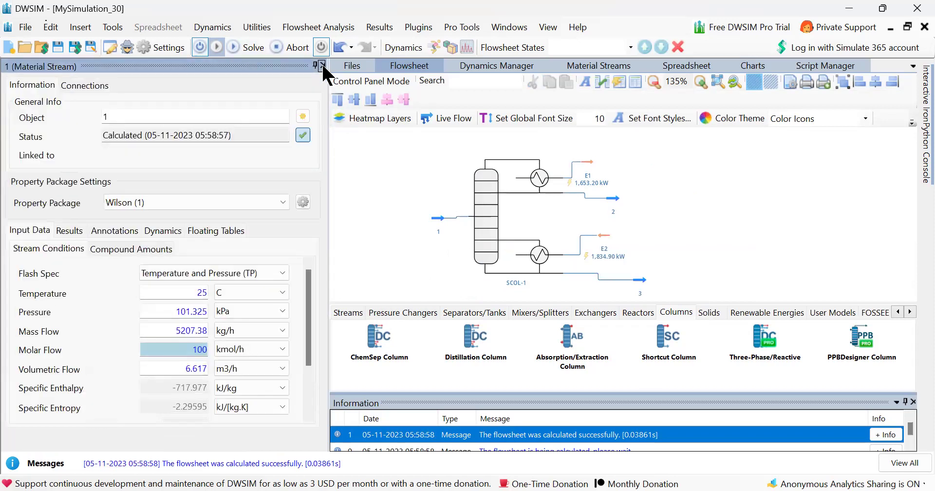
{"action": "left_click", "coordinate": [323, 65]}
{"action": "mouse_move", "coordinate": [200, 229]}
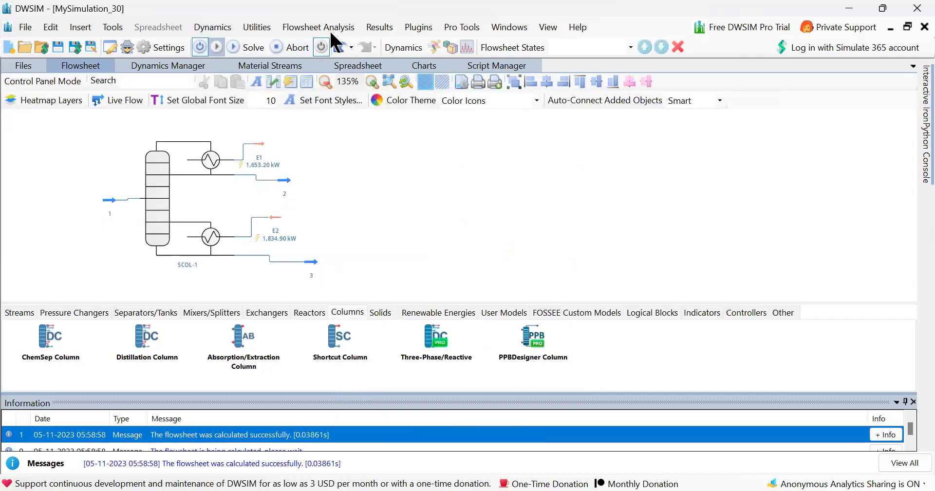
Generate and view a report for SCOL-1 including molar composition, then close it
{"action": "left_click", "coordinate": [390, 27]}
{"action": "left_click", "coordinate": [404, 44]}
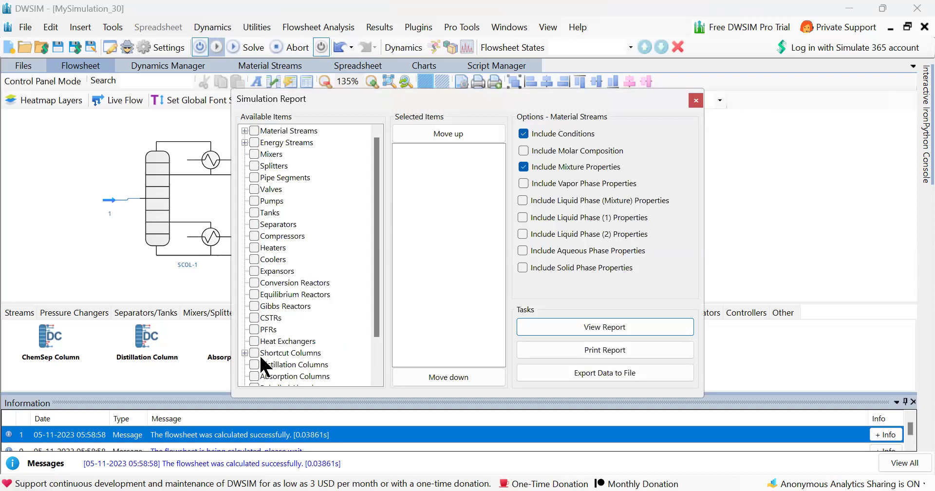
{"action": "left_click", "coordinate": [245, 353]}
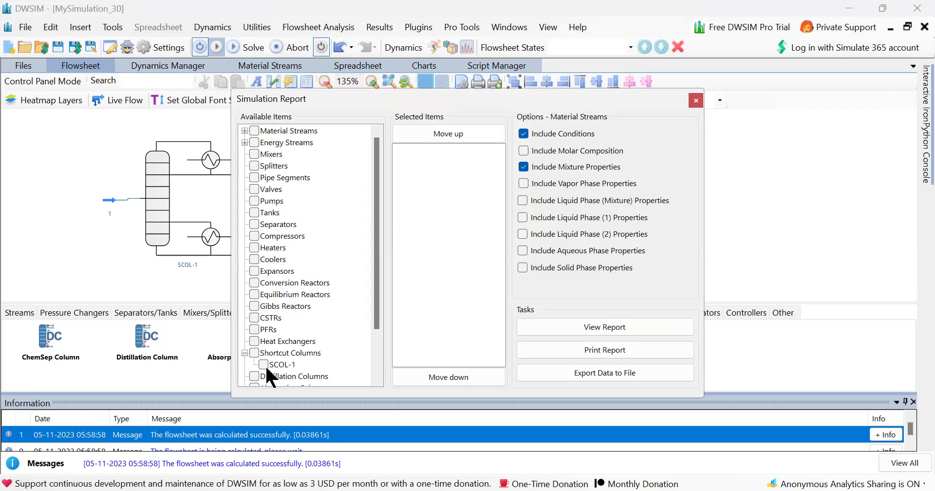
{"action": "left_click", "coordinate": [264, 364]}
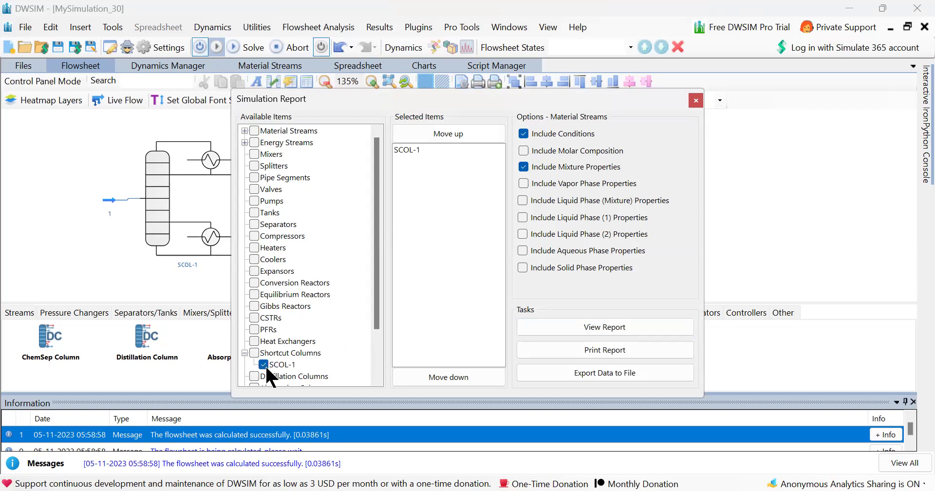
{"action": "left_click", "coordinate": [403, 151]}
{"action": "left_click", "coordinate": [523, 151]}
{"action": "left_click", "coordinate": [593, 329]}
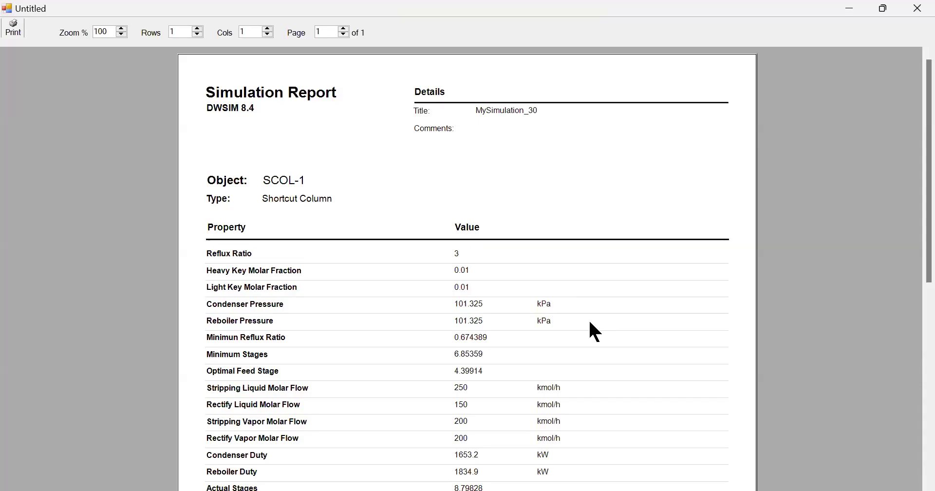
{"action": "left_click", "coordinate": [918, 11]}
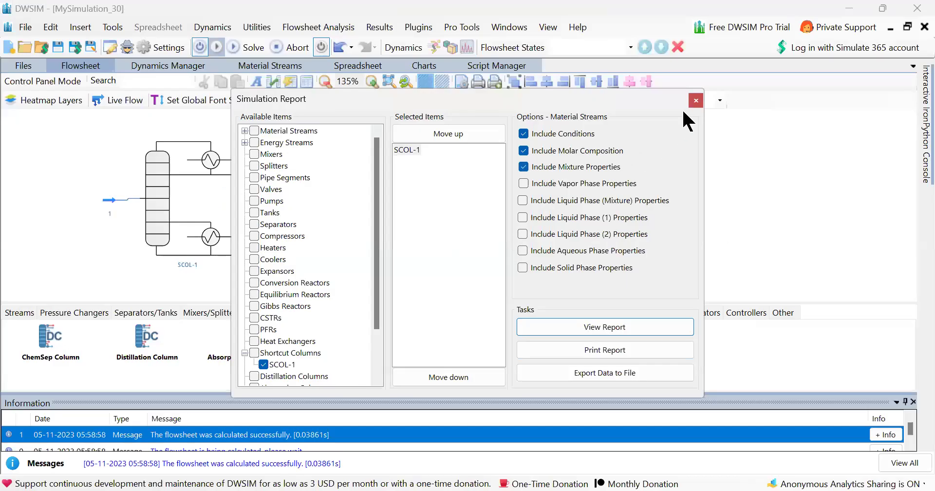
{"action": "left_click", "coordinate": [696, 100]}
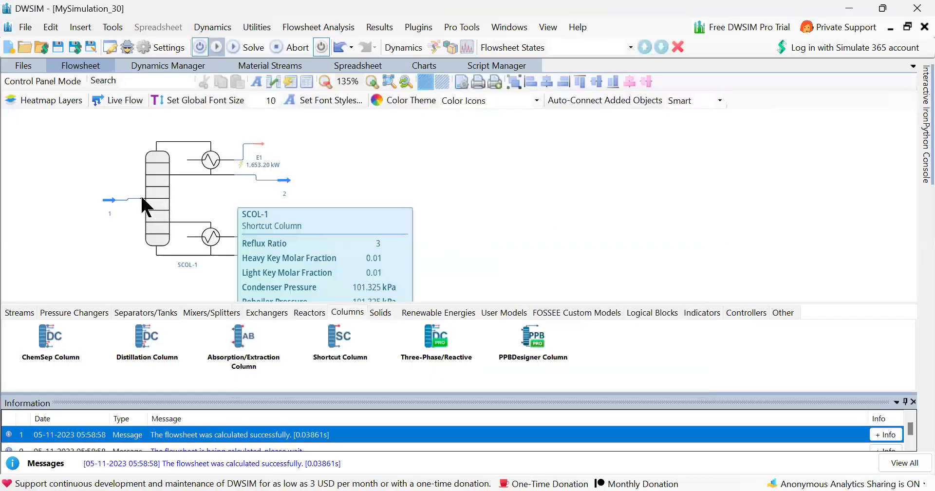
Review SCOL-1's results: minimum reflux ratio 0.674389 and 8.79828 actual stages
{"action": "left_click", "coordinate": [156, 193]}
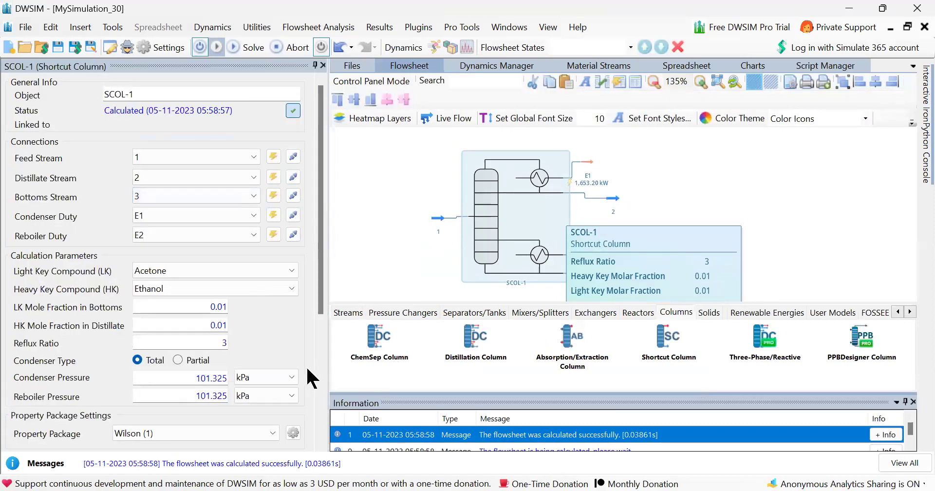
{"action": "scroll", "coordinate": [308, 370], "scroll_direction": "down", "scroll_amount": 4}
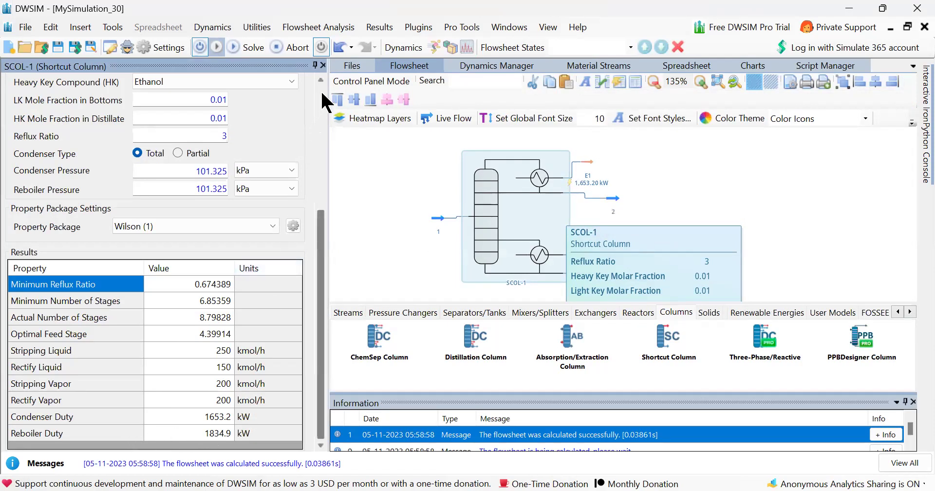
{"action": "scroll", "coordinate": [321, 90], "scroll_direction": "up", "scroll_amount": 5}
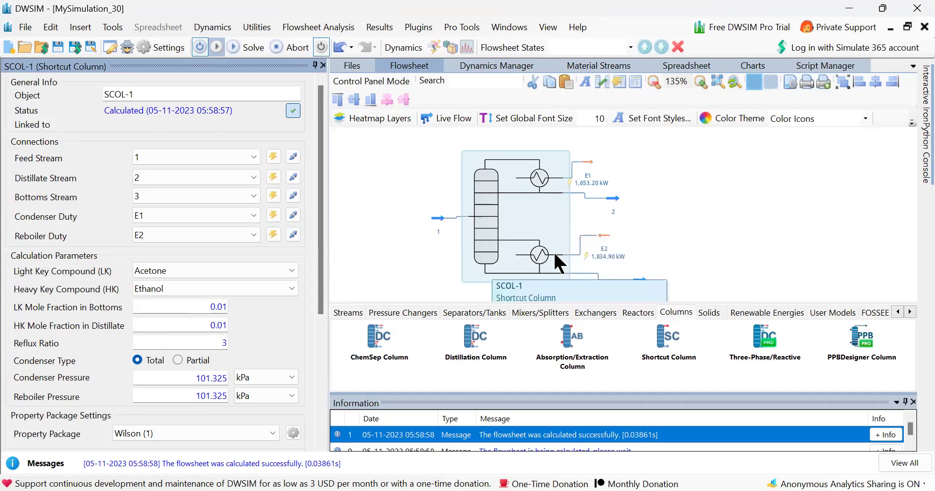
Check compound mole fractions: stream 2 is 0.99 acetone, stream 3 is 0.99 ethanol
{"action": "left_click", "coordinate": [615, 197]}
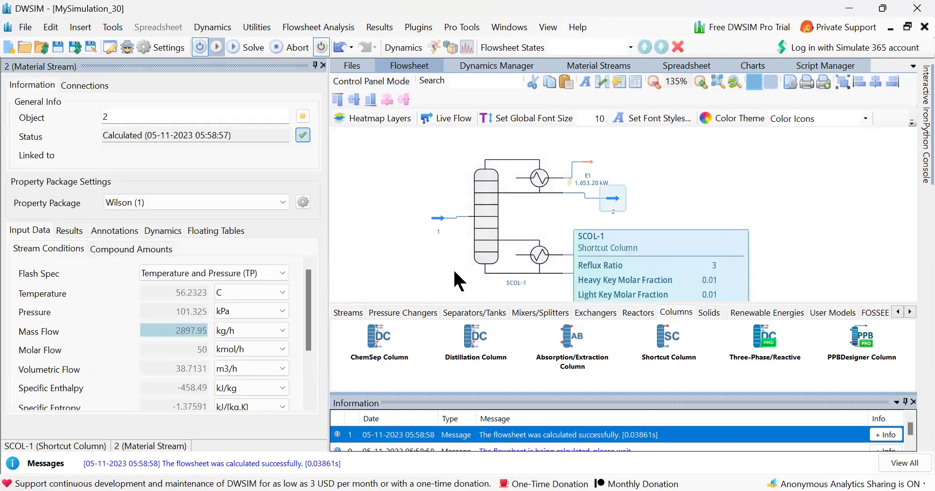
{"action": "left_click", "coordinate": [132, 249]}
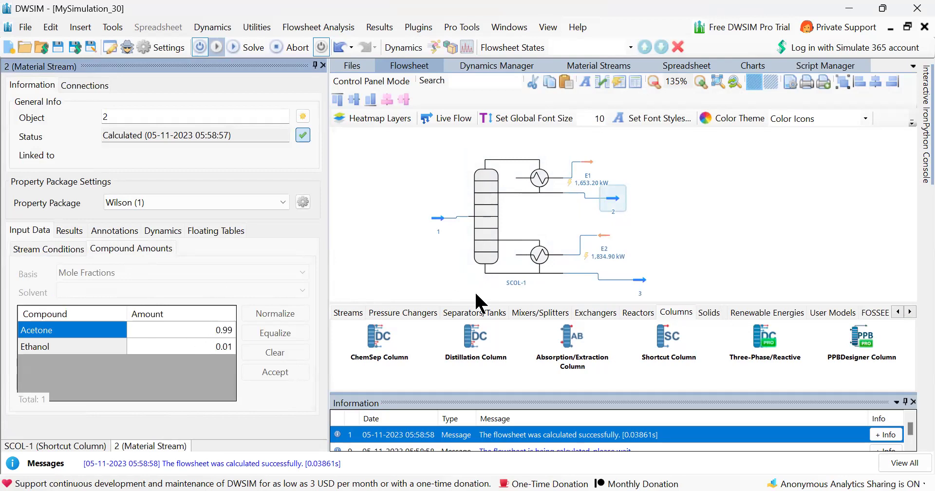
{"action": "left_click", "coordinate": [641, 280]}
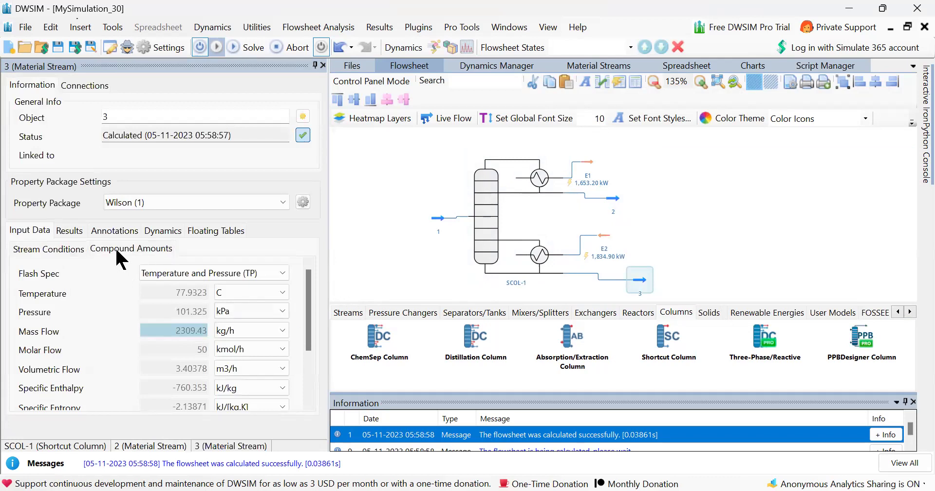
{"action": "left_click", "coordinate": [116, 247]}
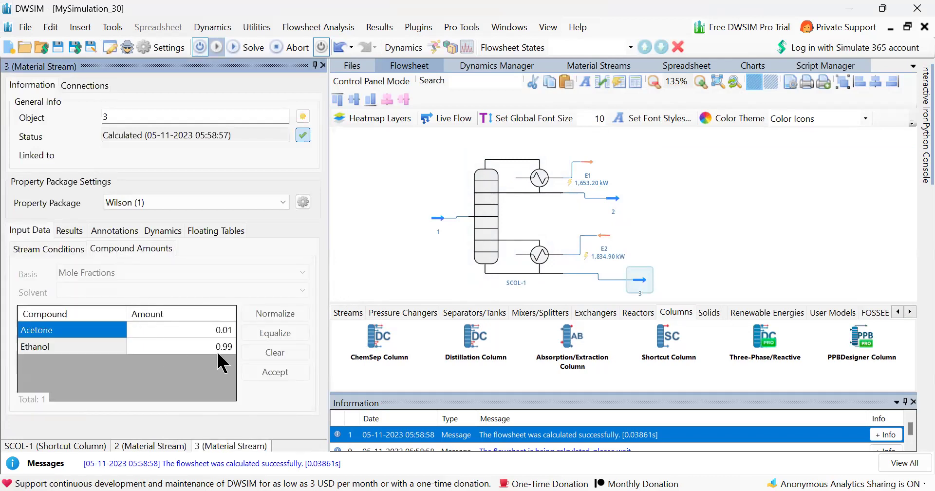
Close the stream 3, SCOL-1 and stream 2 property panels
{"action": "left_click", "coordinate": [321, 63]}
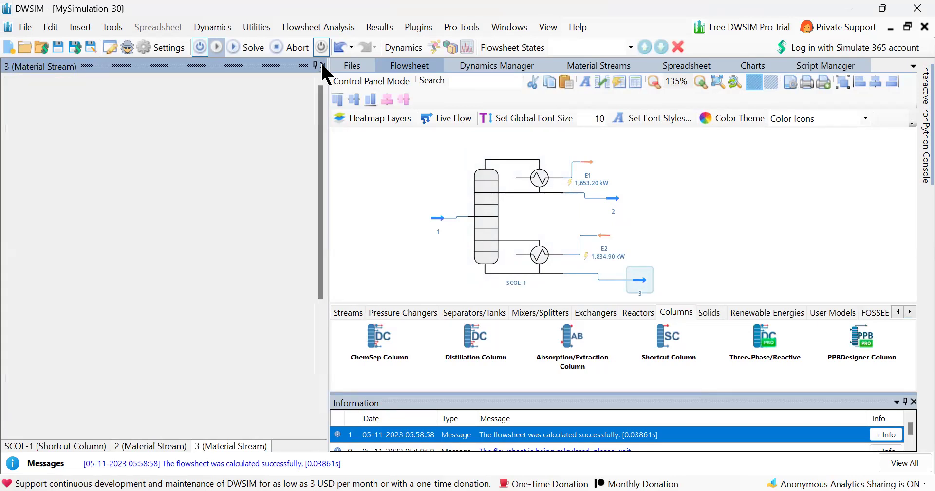
{"action": "left_click", "coordinate": [321, 64]}
{"action": "left_click", "coordinate": [321, 64]}
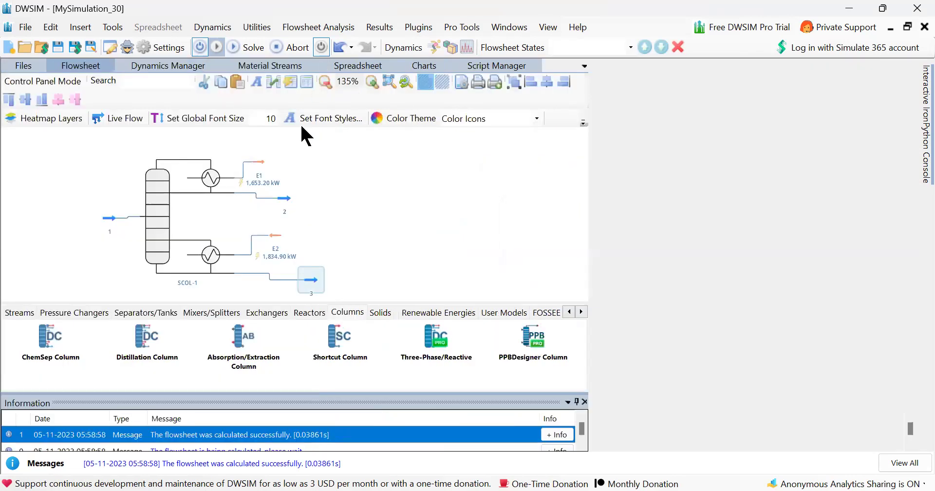
Review SCOL-1's Results table: 8.79828 actual stages, feed stage 4.39914, 200 kmol/h vapor flows
{"action": "left_click", "coordinate": [157, 189]}
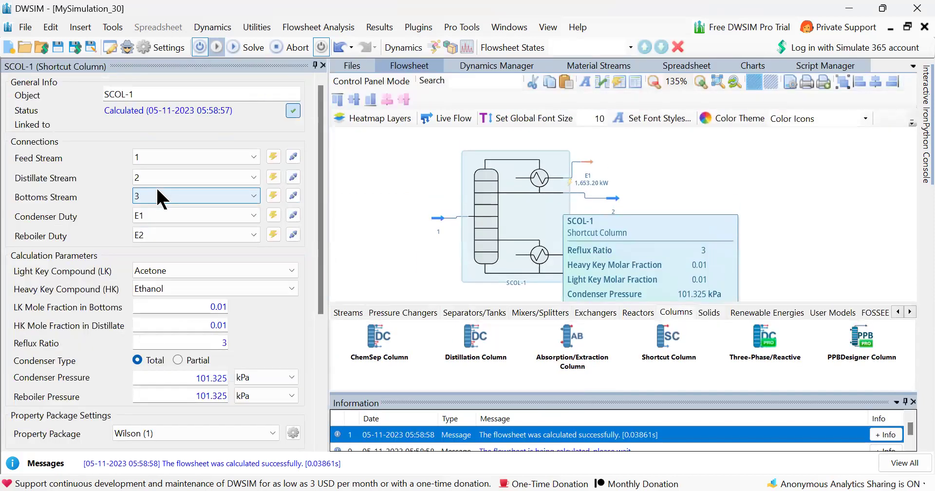
{"action": "scroll", "coordinate": [276, 374], "scroll_direction": "down", "scroll_amount": 4}
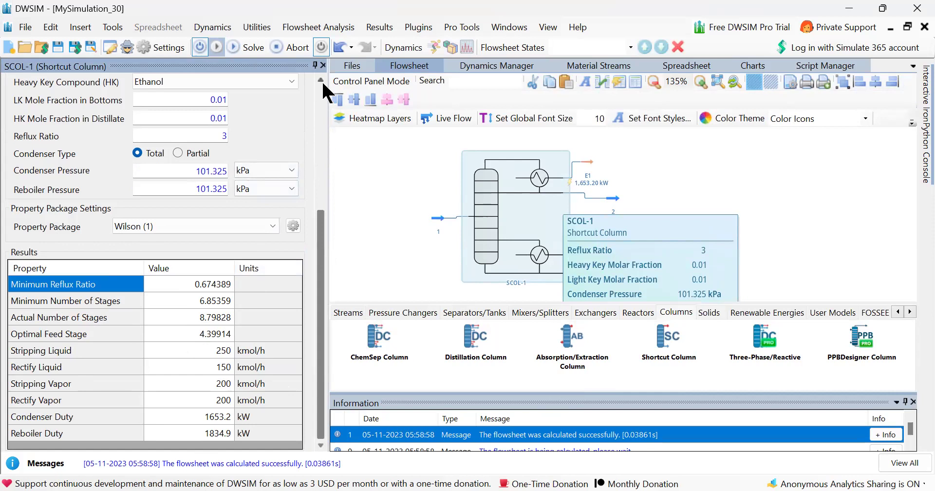
Change SCOL-1's reflux ratio from 3 to 1.5, recalculating to 11.0777 actual stages
{"action": "left_click", "coordinate": [321, 80]}
{"action": "left_click", "coordinate": [215, 141]}
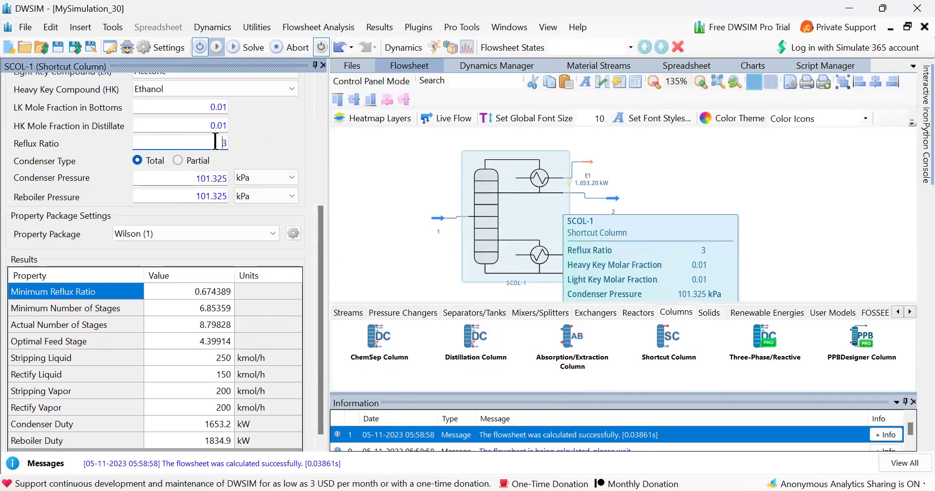
{"action": "key", "text": "Delete"}
{"action": "type", "text": "1.5"}
{"action": "key", "text": "Return"}
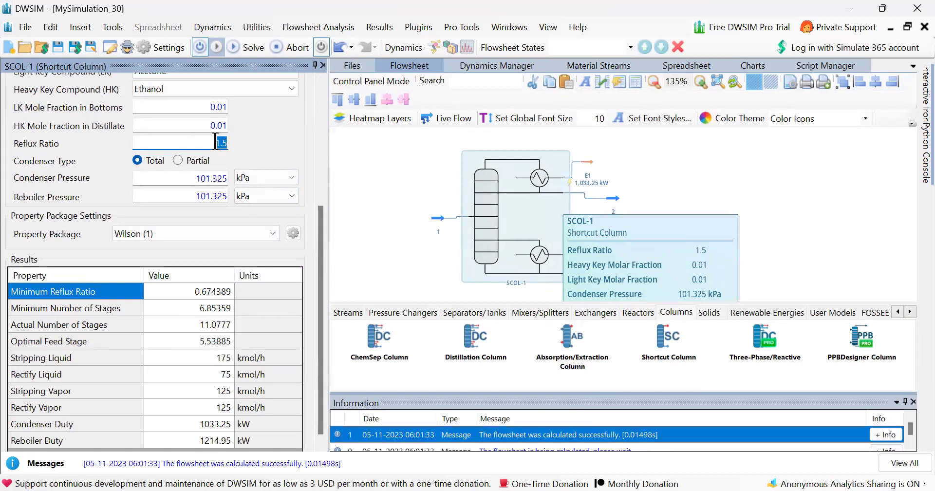